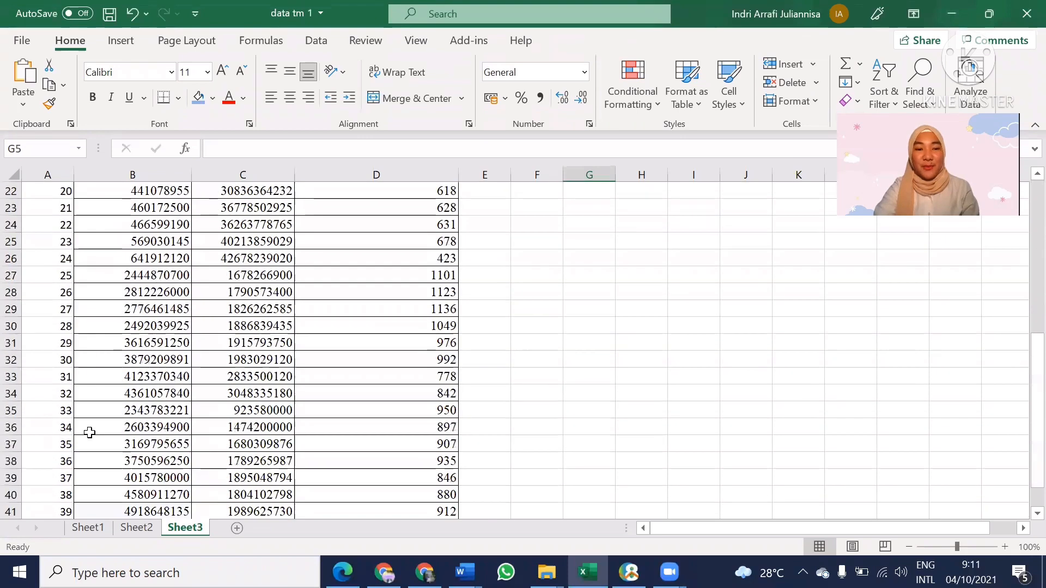
- Look through the numbered rows on Sheet3 down to observation 40, then return to the column headers
{"action": "scroll", "coordinate": [86, 453], "scroll_direction": "down", "scroll_amount": 1}
{"action": "left_click", "coordinate": [27, 309]}
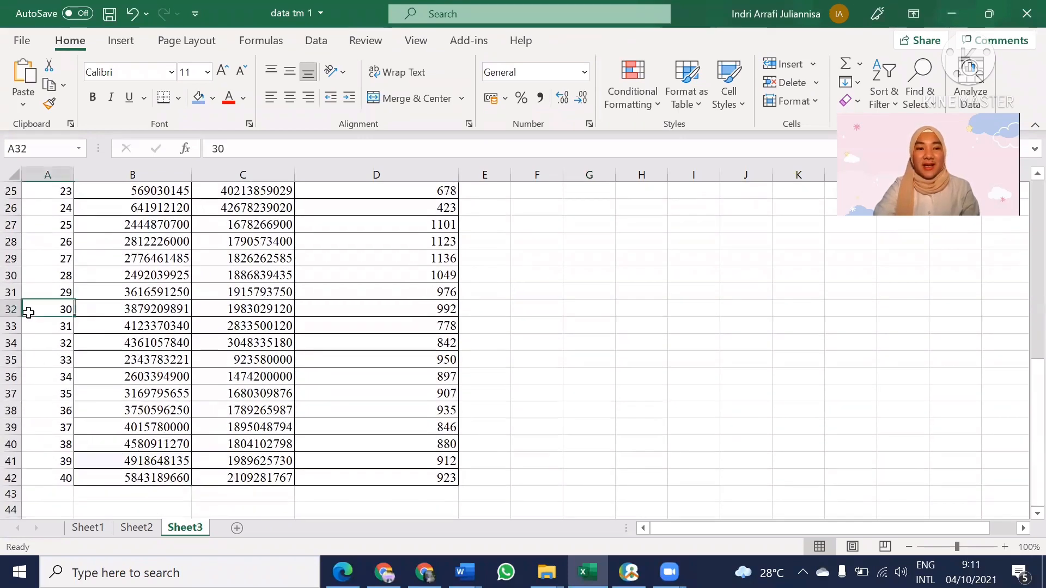
{"action": "left_click", "coordinate": [60, 479]}
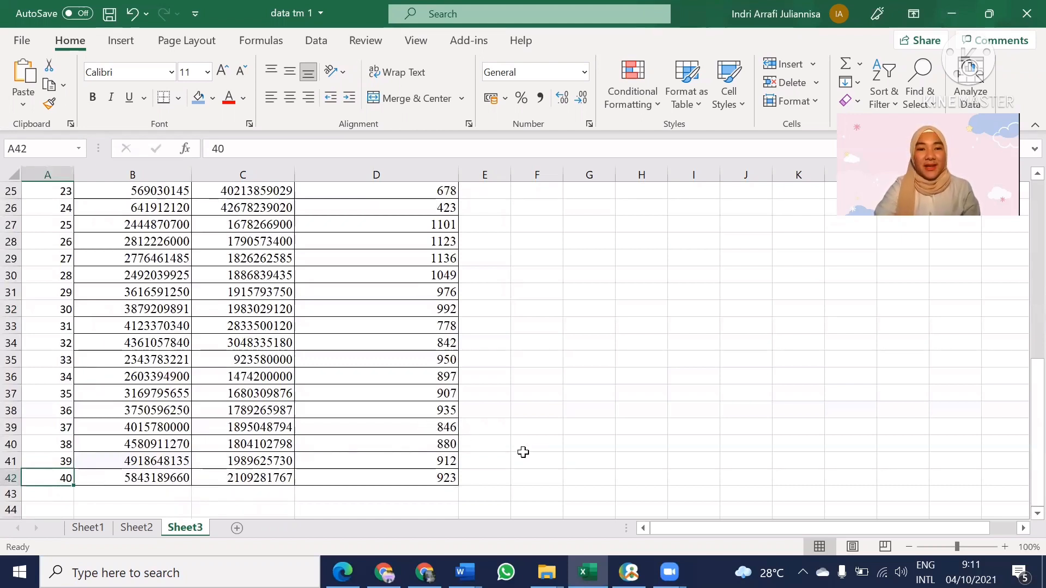
{"action": "scroll", "coordinate": [524, 452], "scroll_direction": "up", "scroll_amount": 8}
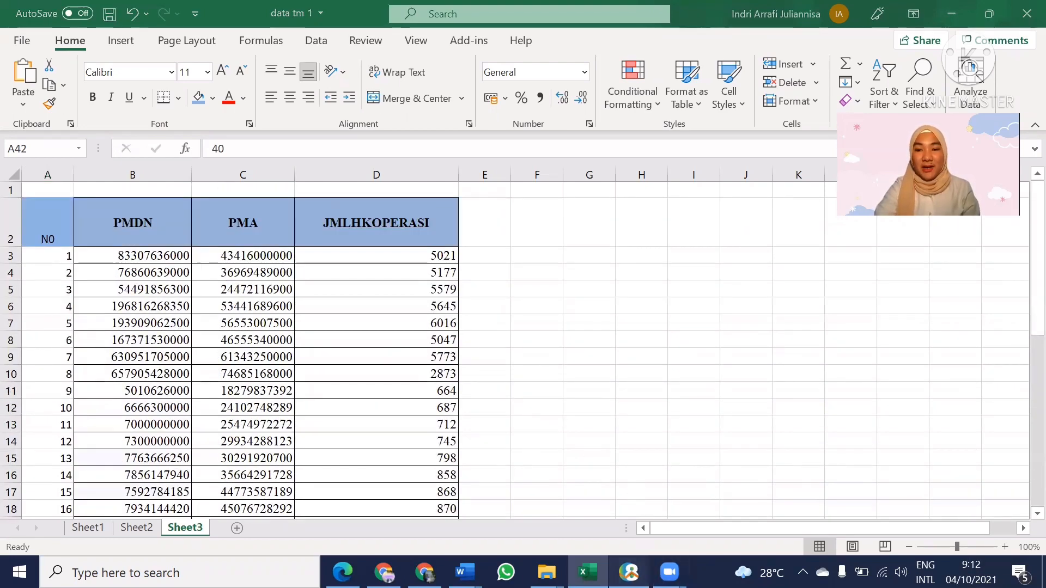
- Switch to EViews, dismiss the welcome screen and decline the license update
{"action": "left_click", "coordinate": [630, 572]}
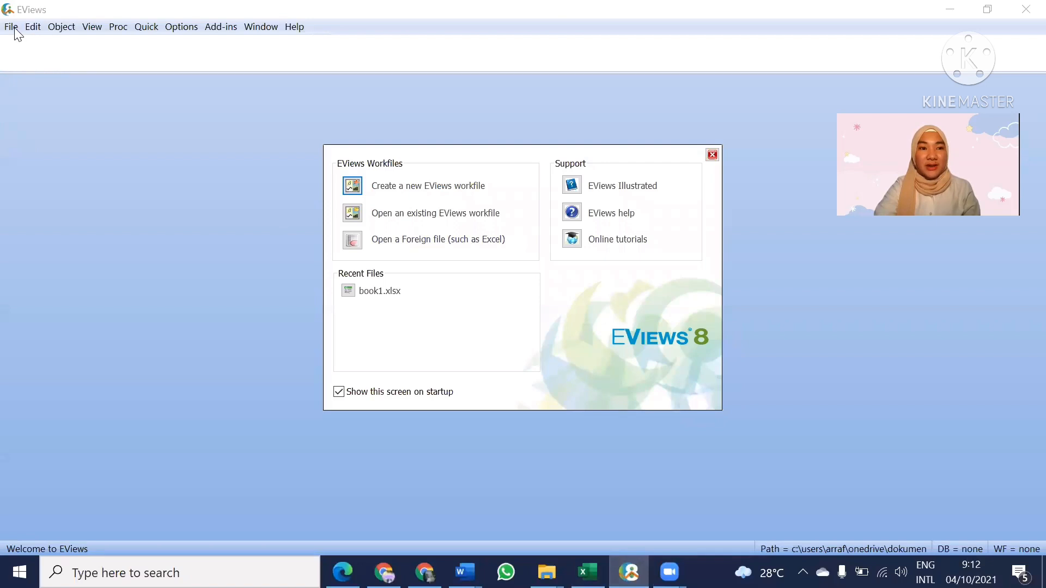
{"action": "left_click", "coordinate": [712, 155]}
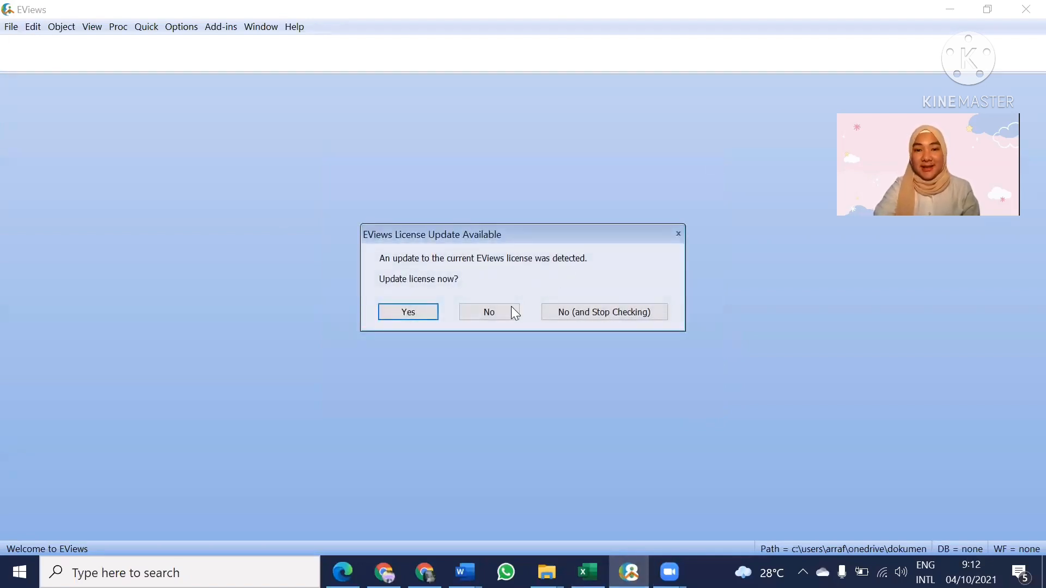
{"action": "left_click", "coordinate": [490, 312]}
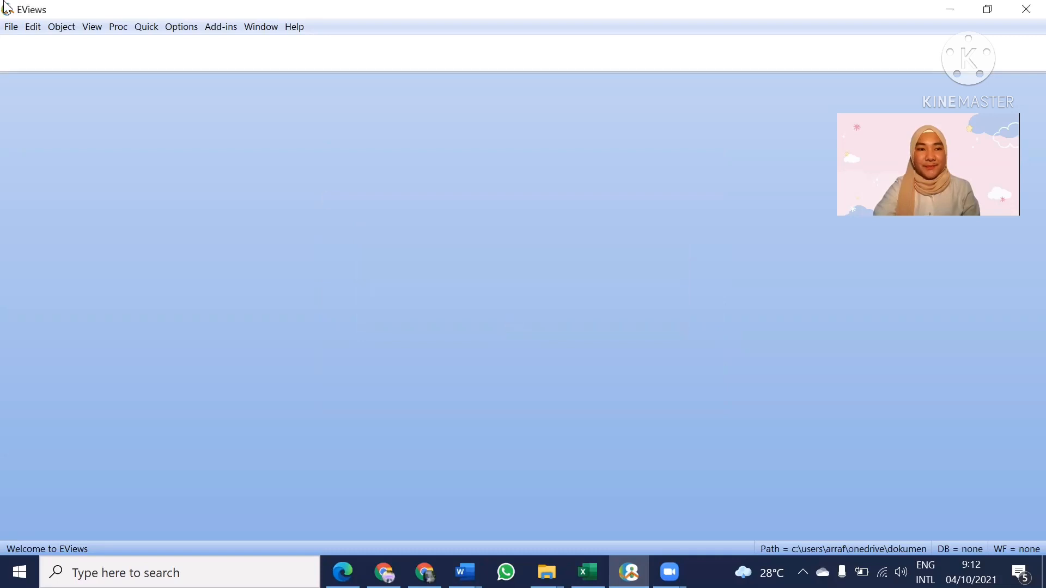
- Create a new workfile with the Unstructured / Undated structure type and 40 observations
{"action": "left_click", "coordinate": [10, 27]}
{"action": "mouse_move", "coordinate": [119, 41]}
{"action": "left_click", "coordinate": [245, 43]}
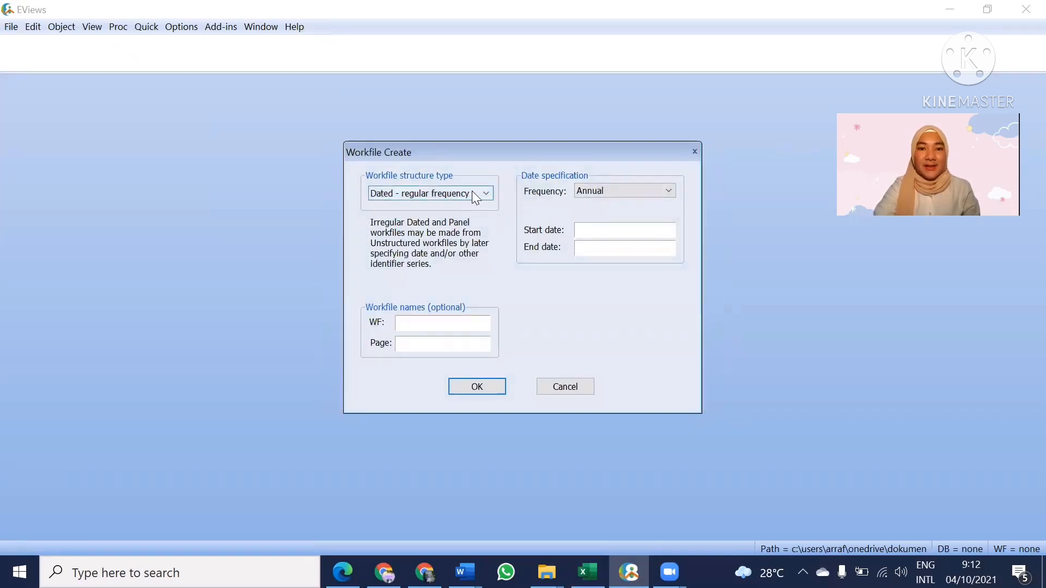
{"action": "left_click", "coordinate": [484, 196]}
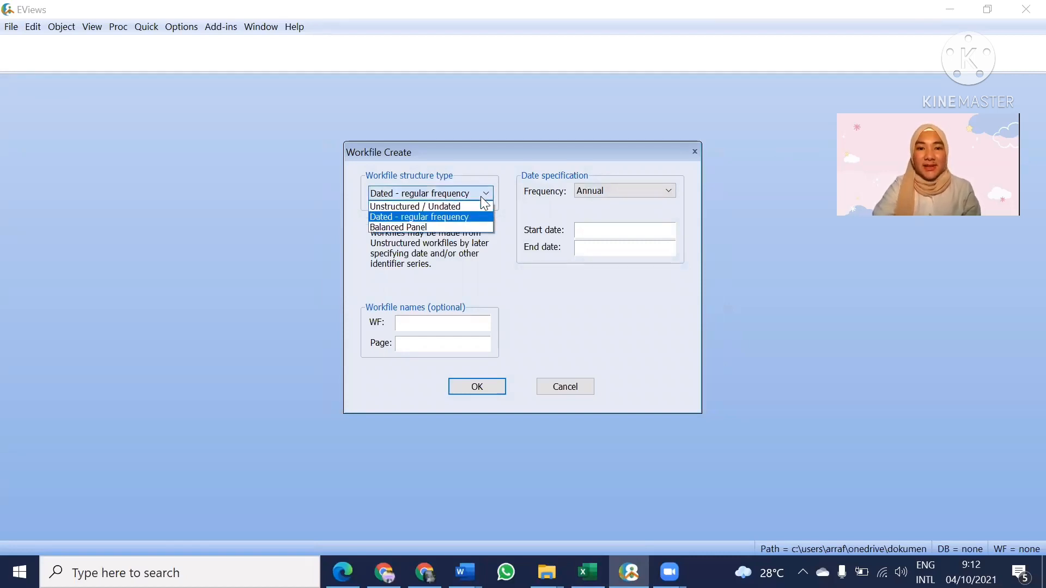
{"action": "left_click", "coordinate": [473, 210]}
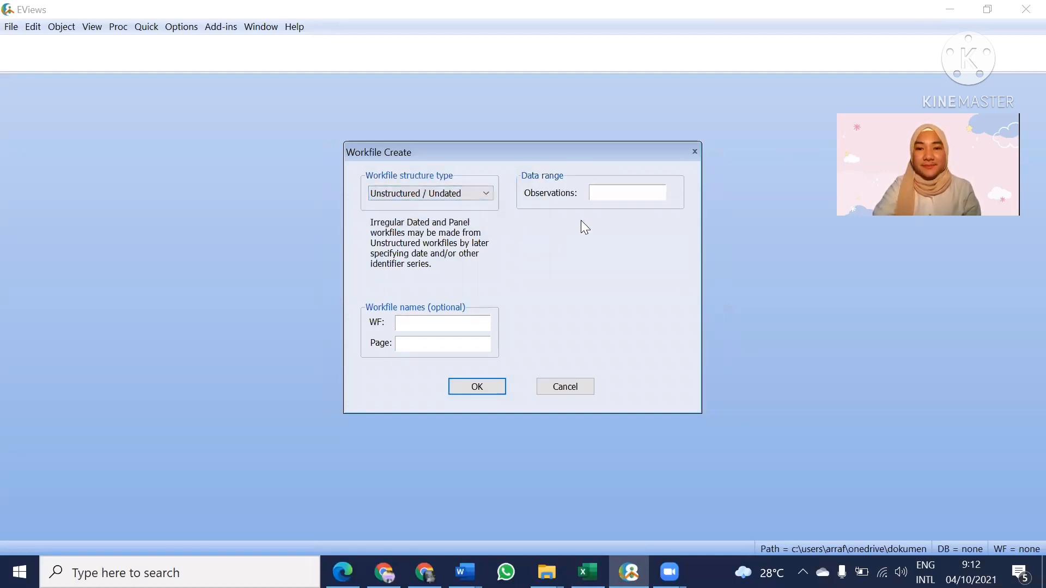
{"action": "left_click", "coordinate": [617, 197]}
{"action": "type", "text": "40"}
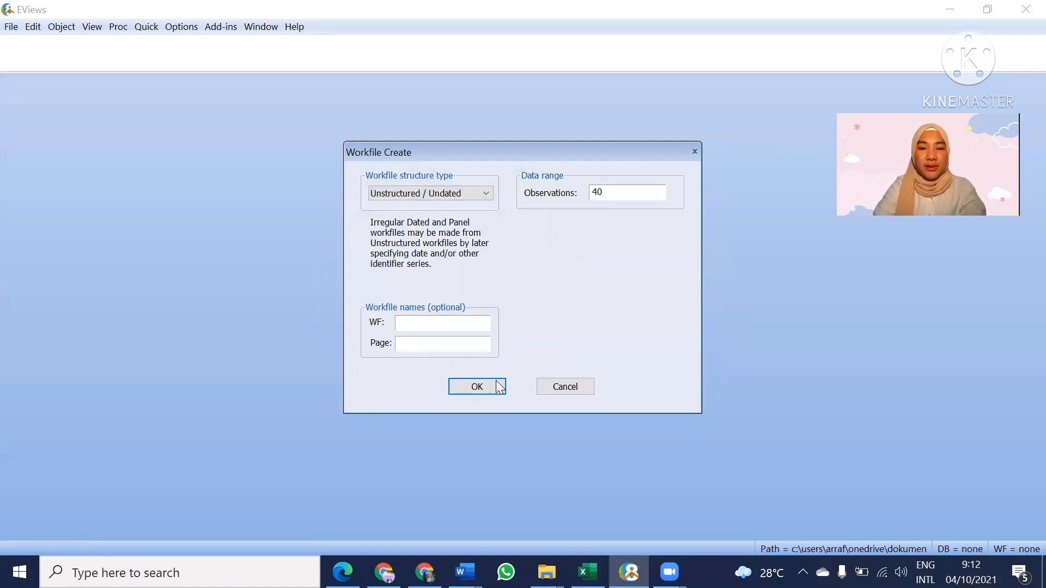
{"action": "left_click", "coordinate": [477, 387]}
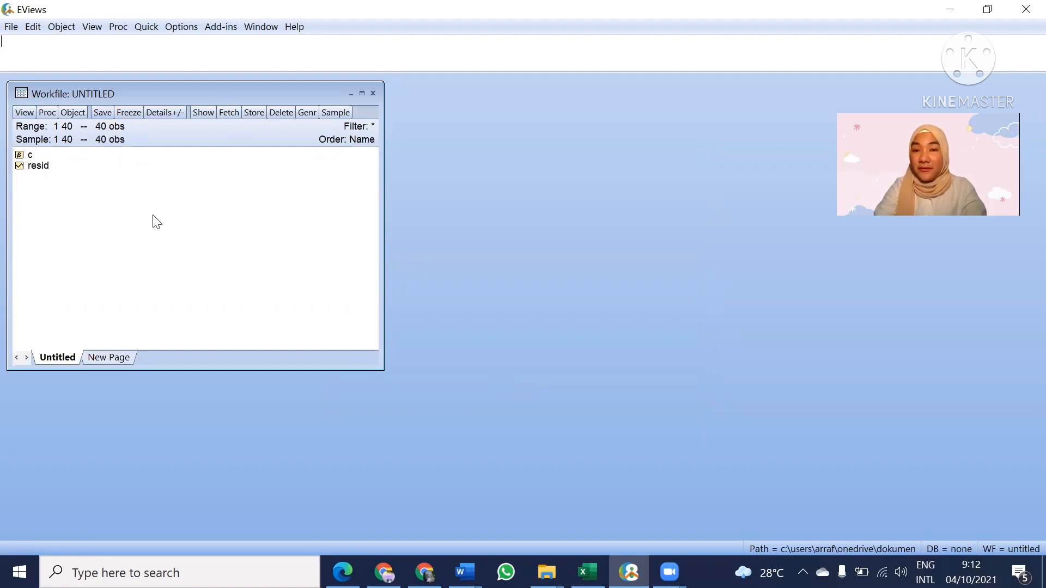
- Create an empty group and fill it with the PMDN, PMA and JMLHKOPERASI columns, headers included, copied from Sheet3 in Excel
{"action": "left_click", "coordinate": [146, 27]}
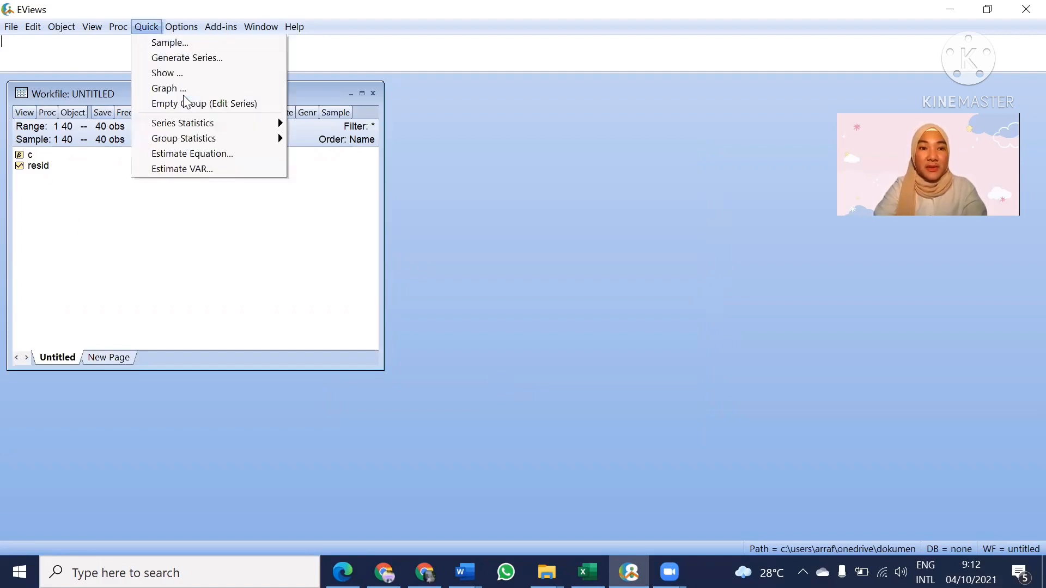
{"action": "left_click", "coordinate": [269, 104]}
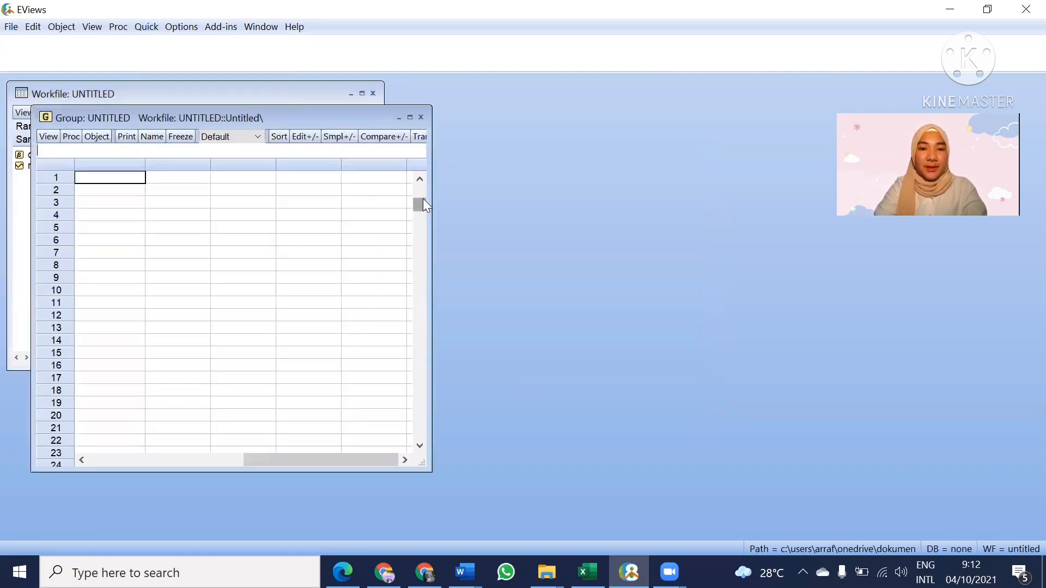
{"action": "left_click", "coordinate": [587, 572]}
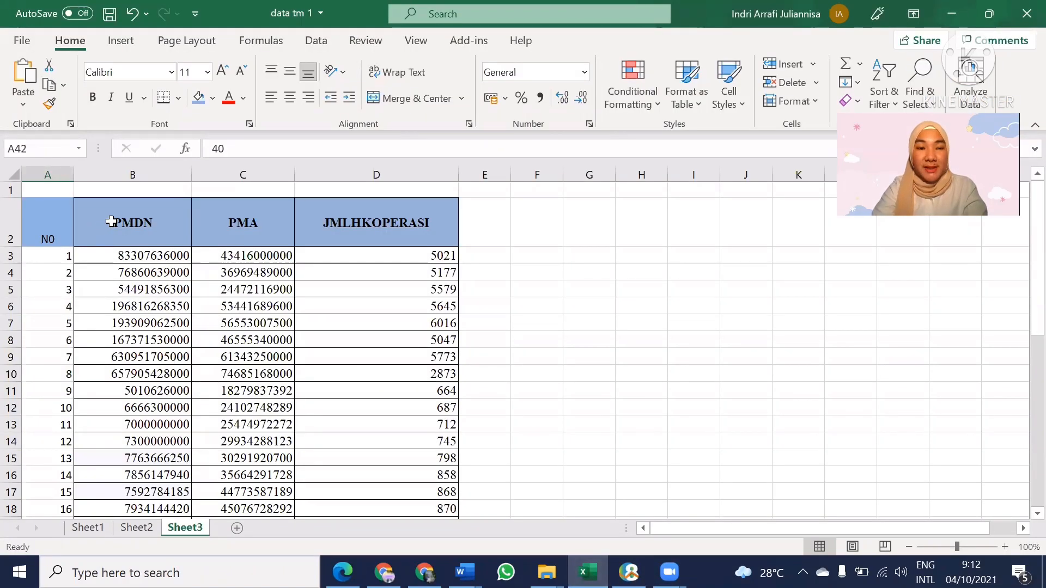
{"action": "left_click_drag", "start_coordinate": [119, 222], "coordinate": [386, 480]}
{"action": "key", "text": "ctrl+c"}
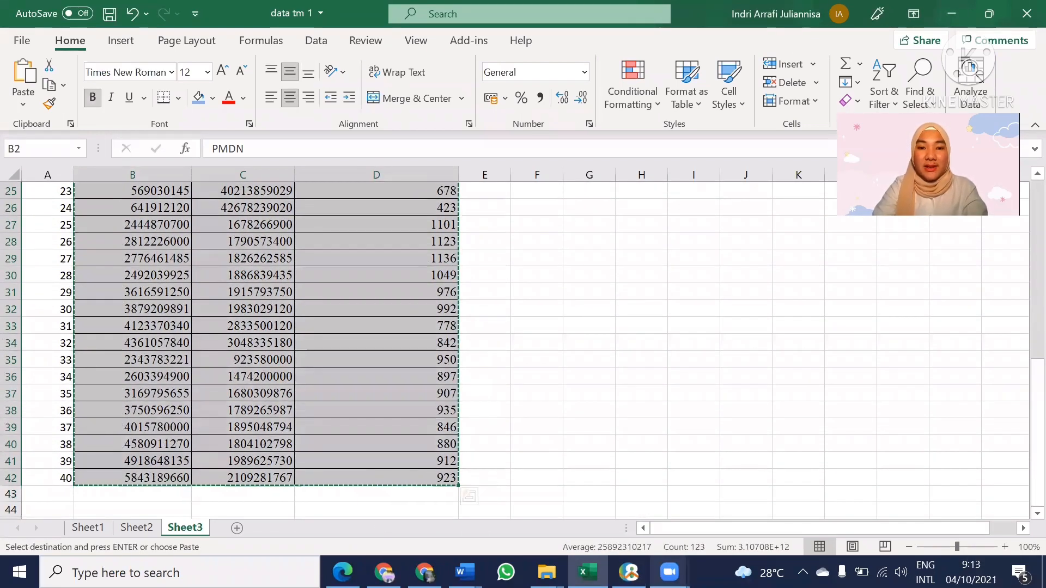
{"action": "mouse_move", "coordinate": [670, 572]}
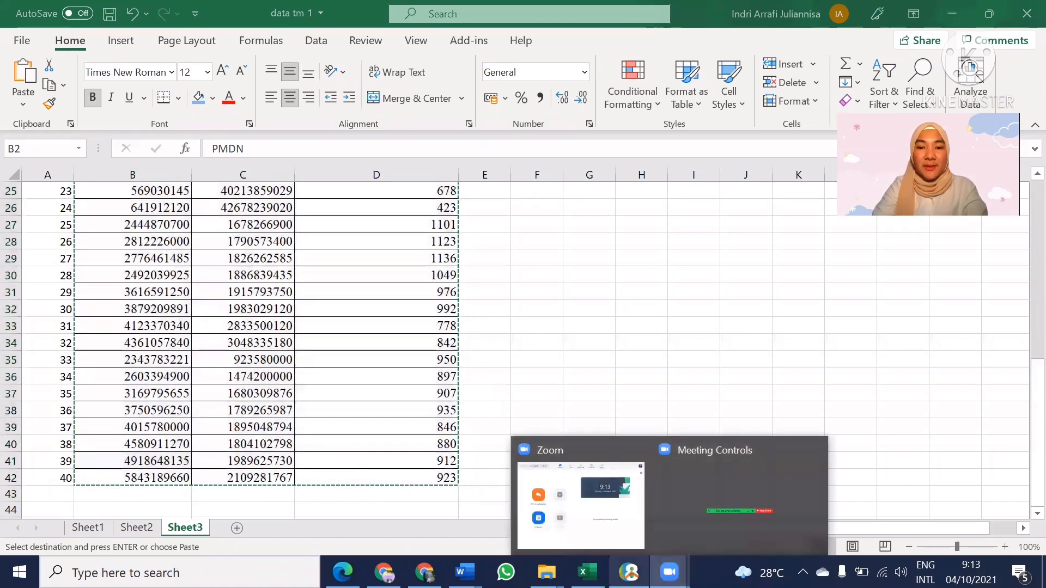
{"action": "left_click", "coordinate": [630, 572]}
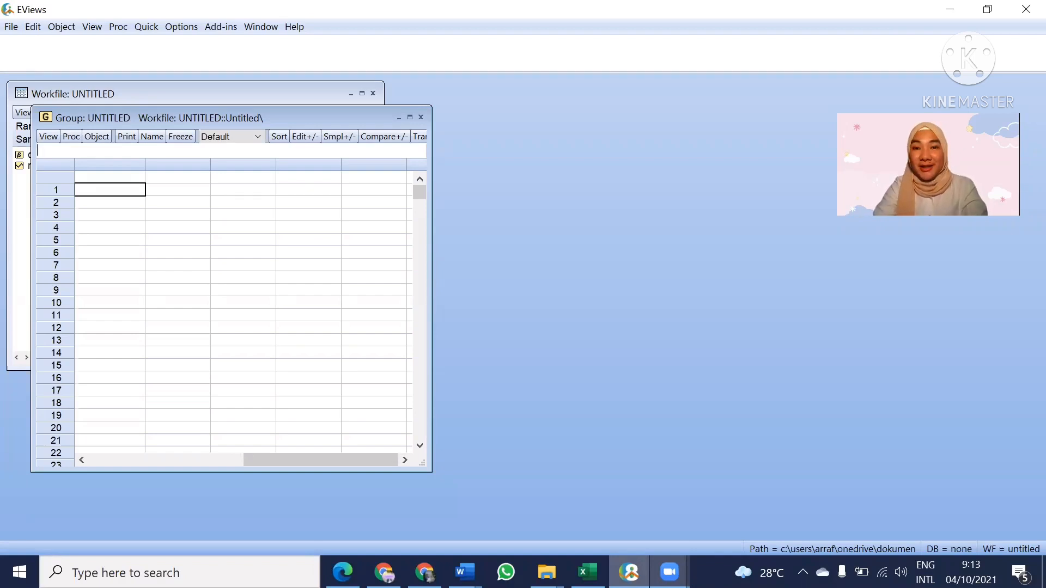
{"action": "left_click", "coordinate": [124, 177]}
{"action": "key", "text": "ctrl+v"}
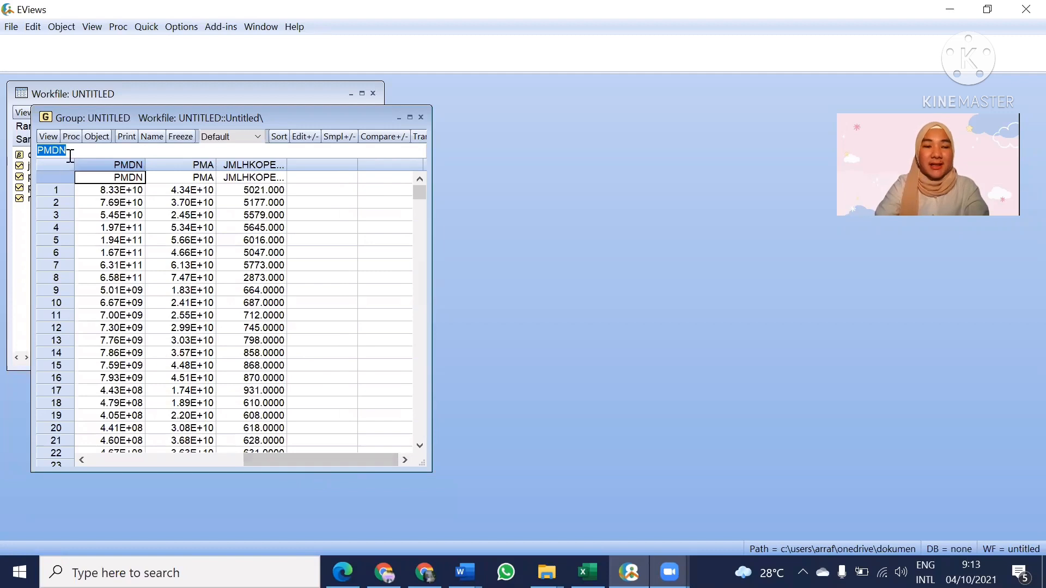
- Make a least squares equation from the group with the specification "pmdn c pma jmlhkoperasi" and estimate it over sample 1 40
{"action": "left_click", "coordinate": [77, 135]}
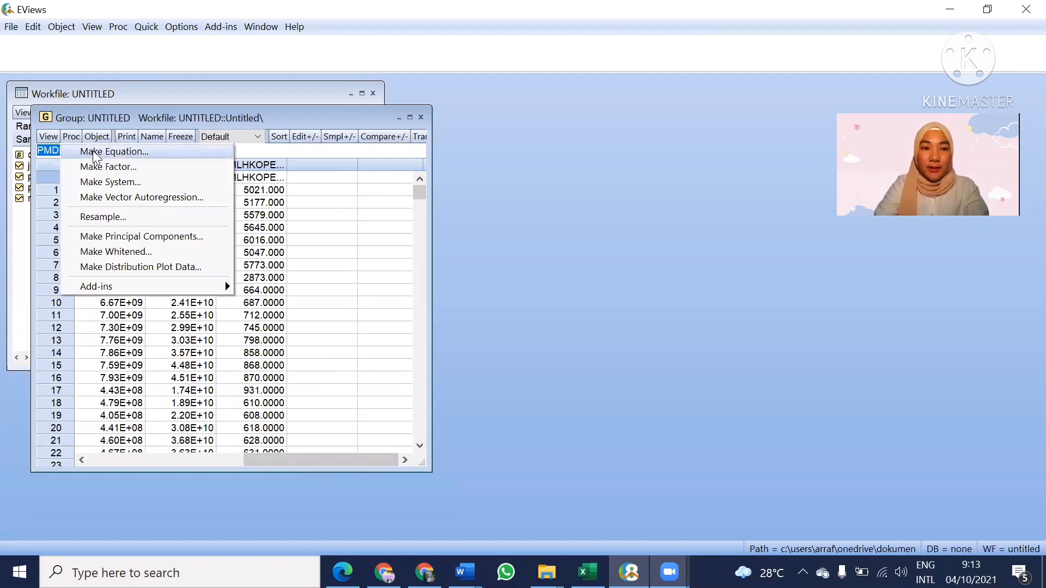
{"action": "left_click", "coordinate": [99, 152]}
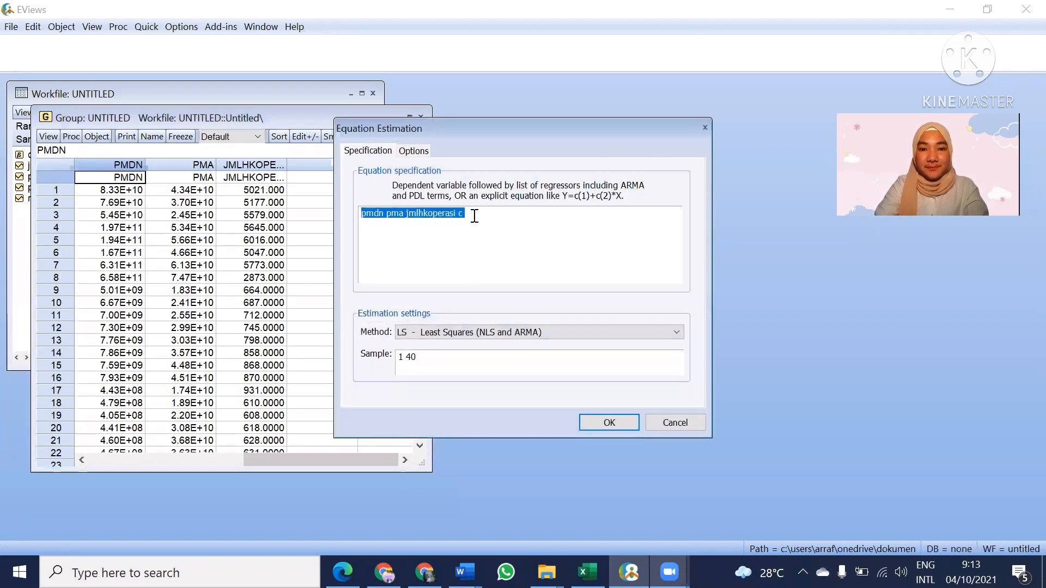
{"action": "left_click", "coordinate": [475, 216]}
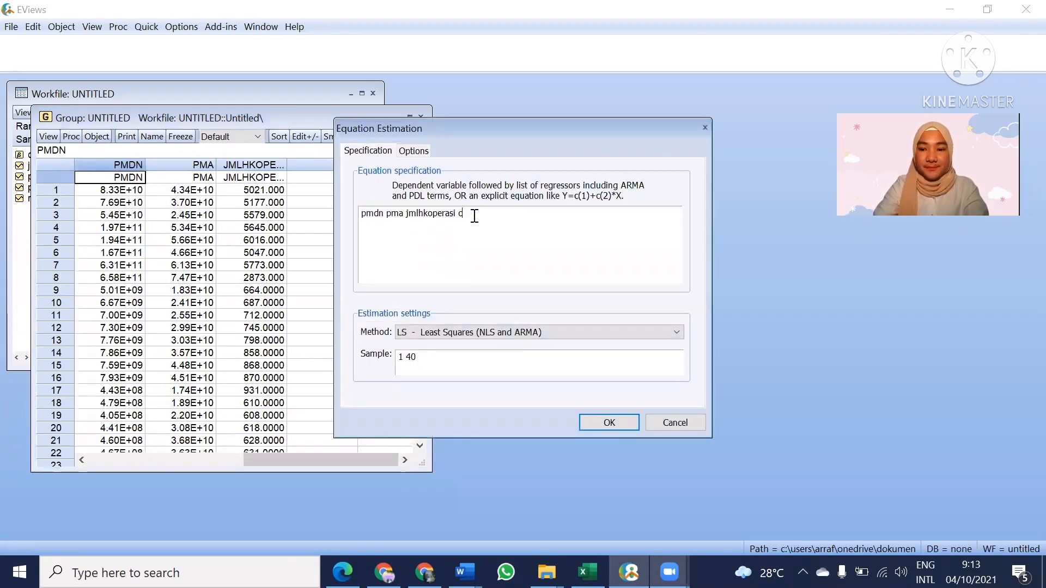
{"action": "left_click", "coordinate": [386, 214]}
{"action": "type", "text": "c"}
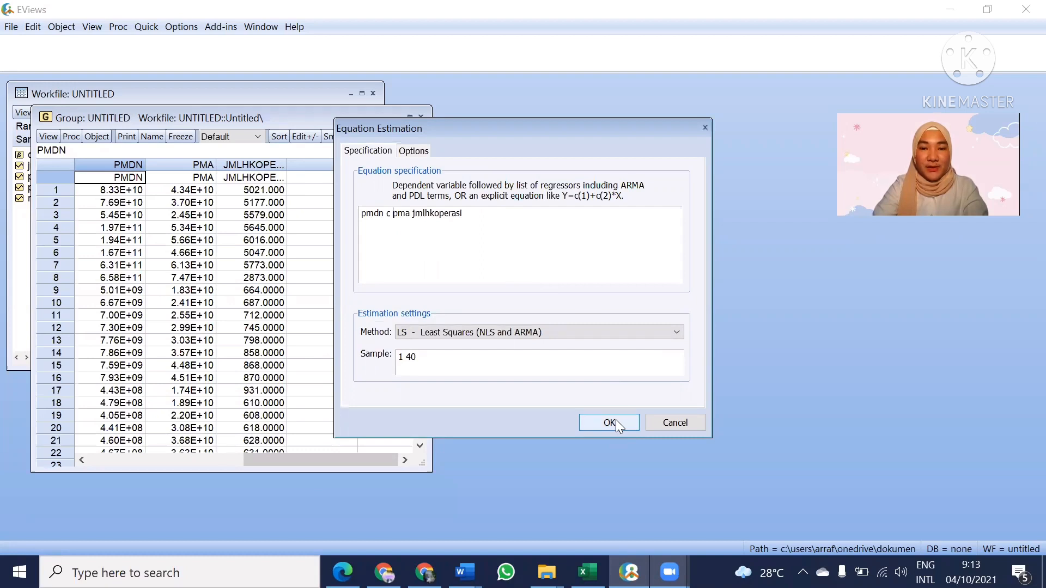
{"action": "left_click_drag", "start_coordinate": [384, 214], "coordinate": [473, 214]}
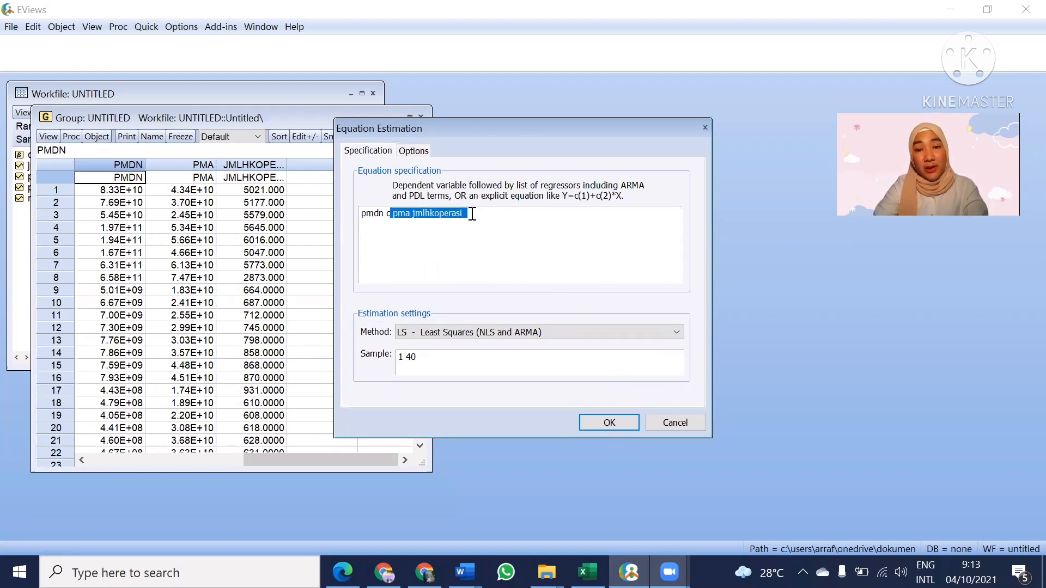
{"action": "left_click", "coordinate": [617, 427]}
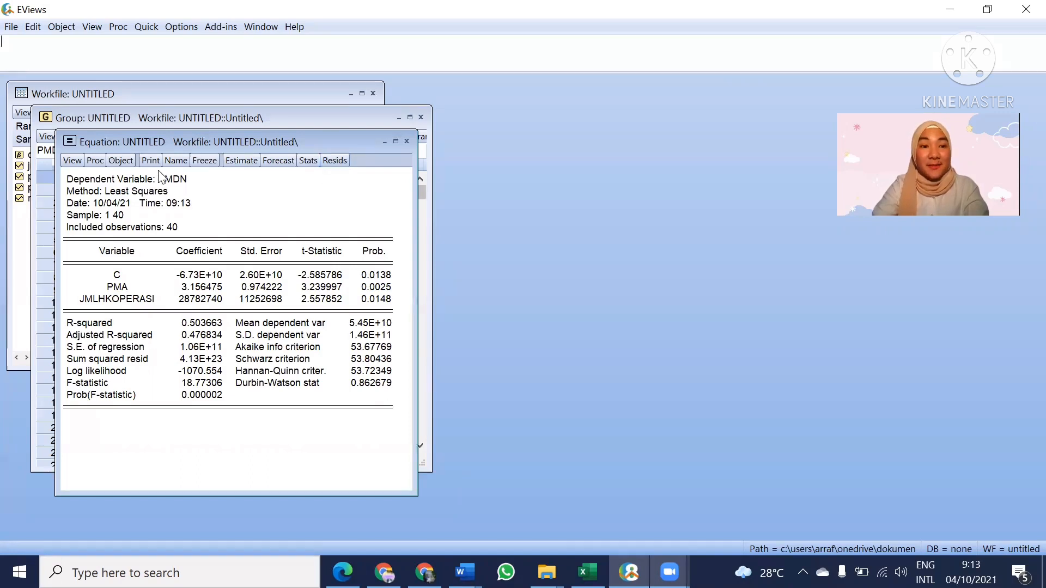
- Run the Histogram - Normality Test on the equation's residuals and maximize the equation window
{"action": "left_click", "coordinate": [74, 162]}
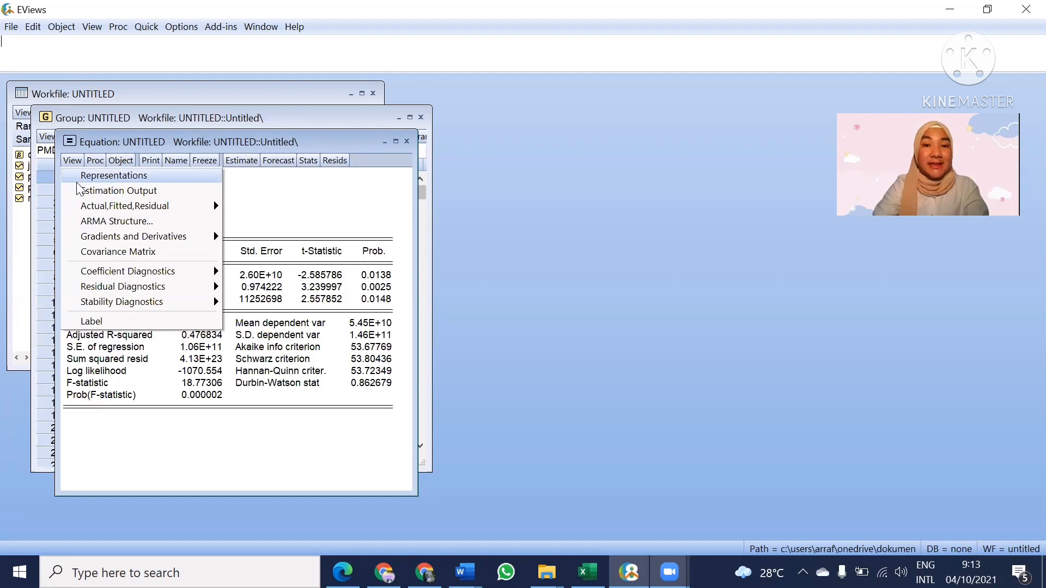
{"action": "mouse_move", "coordinate": [126, 271]}
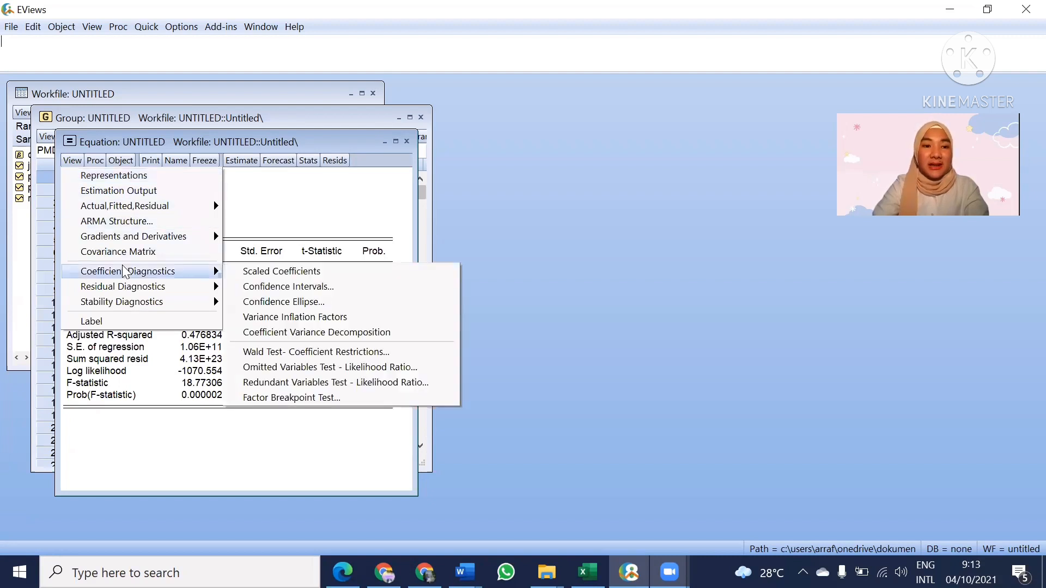
{"action": "mouse_move", "coordinate": [141, 286]}
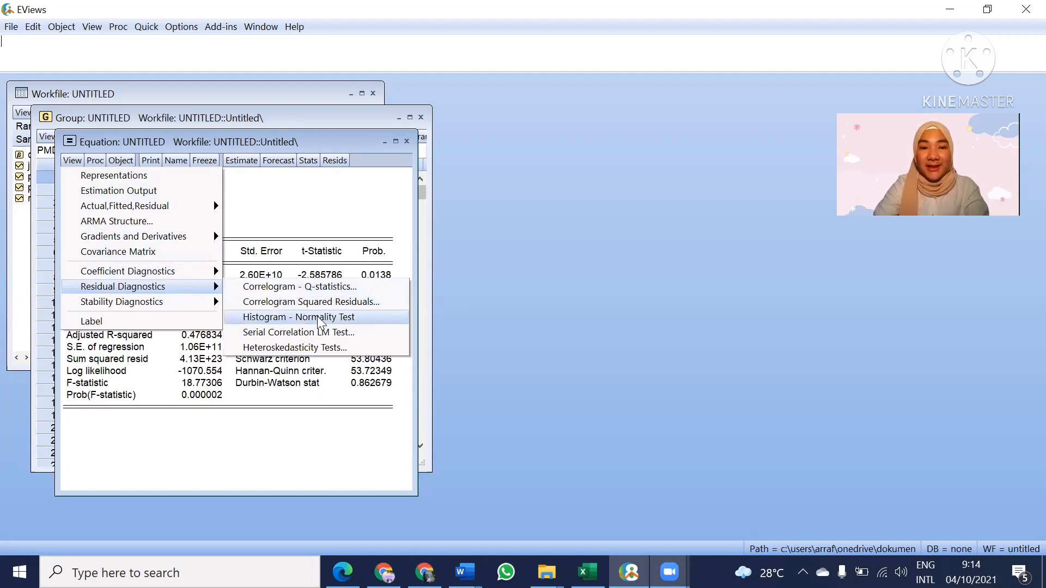
{"action": "left_click", "coordinate": [322, 317]}
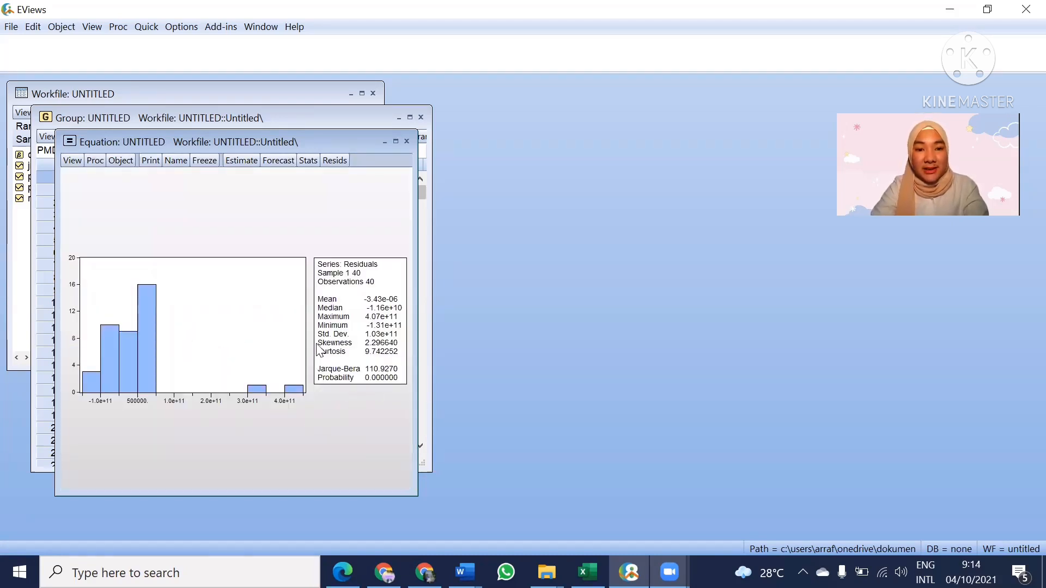
{"action": "left_click", "coordinate": [397, 141]}
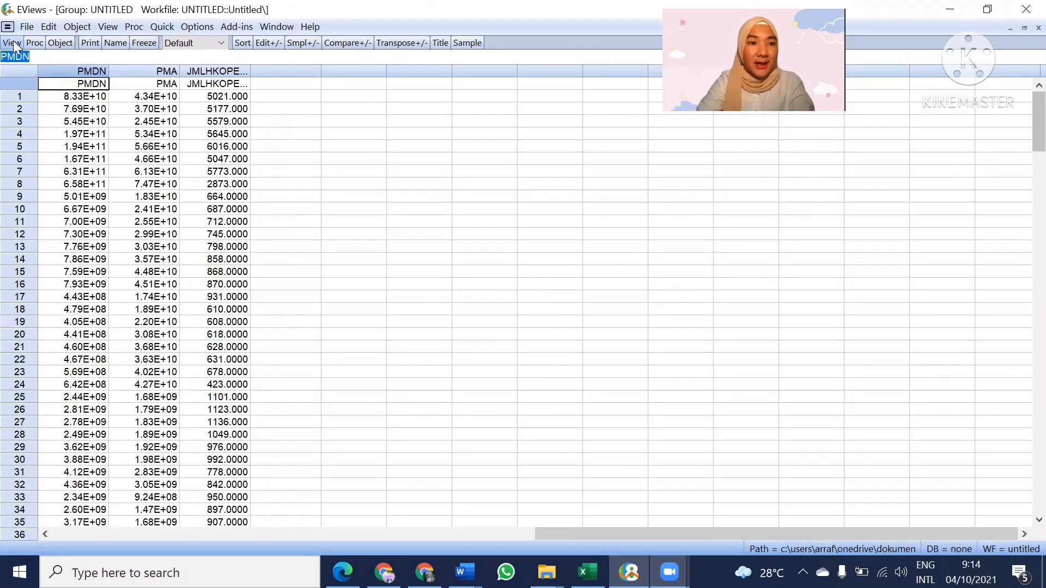
- Estimate the equation again from the maximized group, moving the constant to give "pmdn c pma jmlhkoperasi" with least squares
{"action": "left_click", "coordinate": [12, 43]}
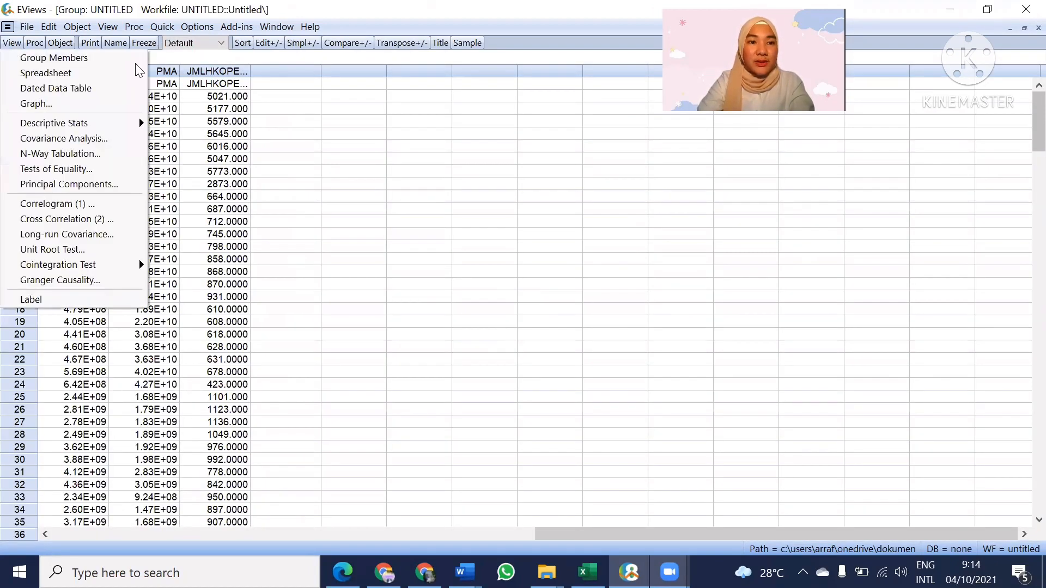
{"action": "left_click", "coordinate": [35, 44]}
{"action": "left_click", "coordinate": [71, 56]}
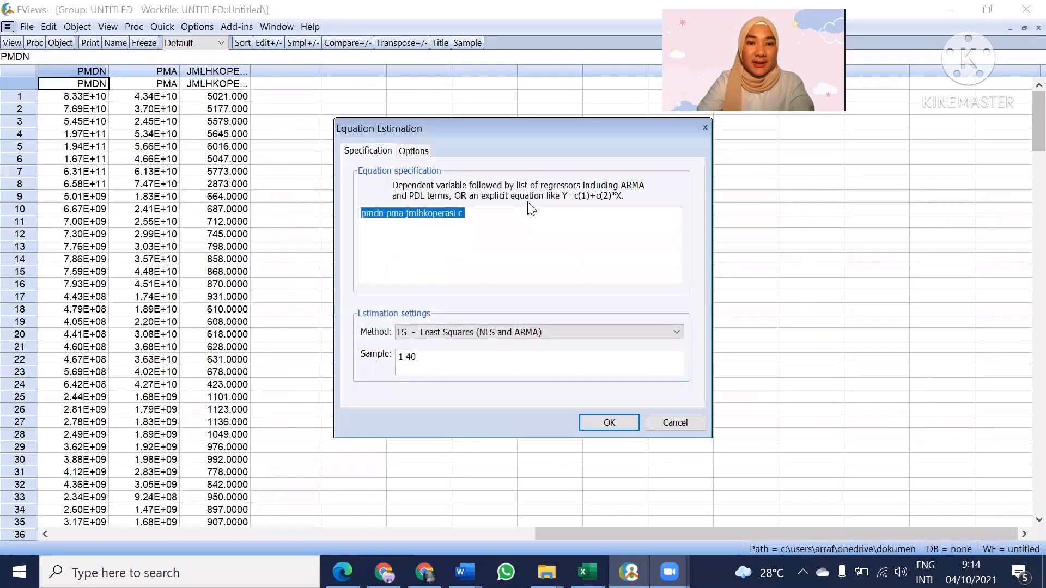
{"action": "left_click", "coordinate": [495, 212]}
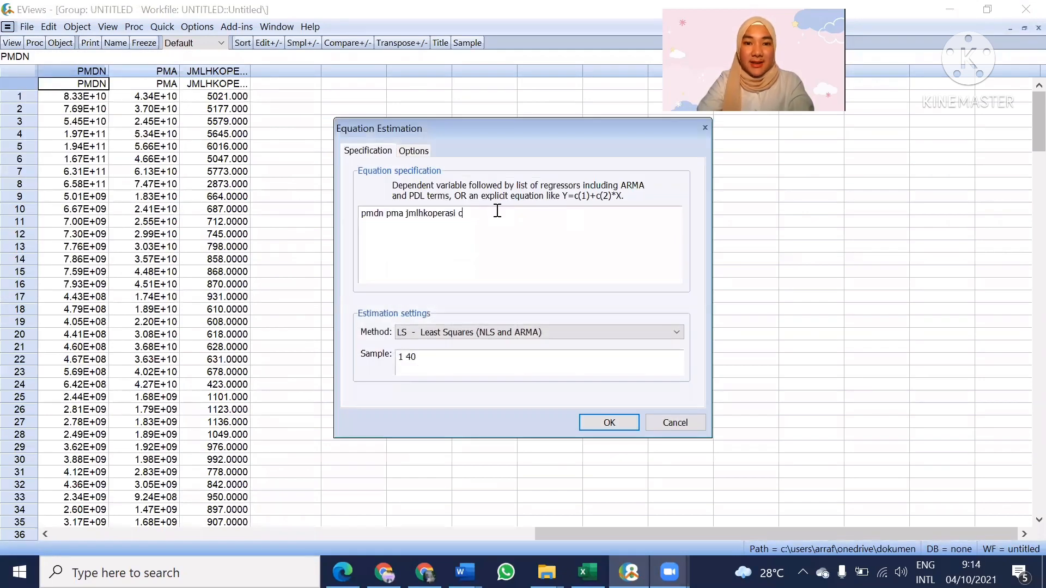
{"action": "left_click", "coordinate": [387, 215]}
{"action": "type", "text": "c"}
{"action": "left_click", "coordinate": [611, 422]}
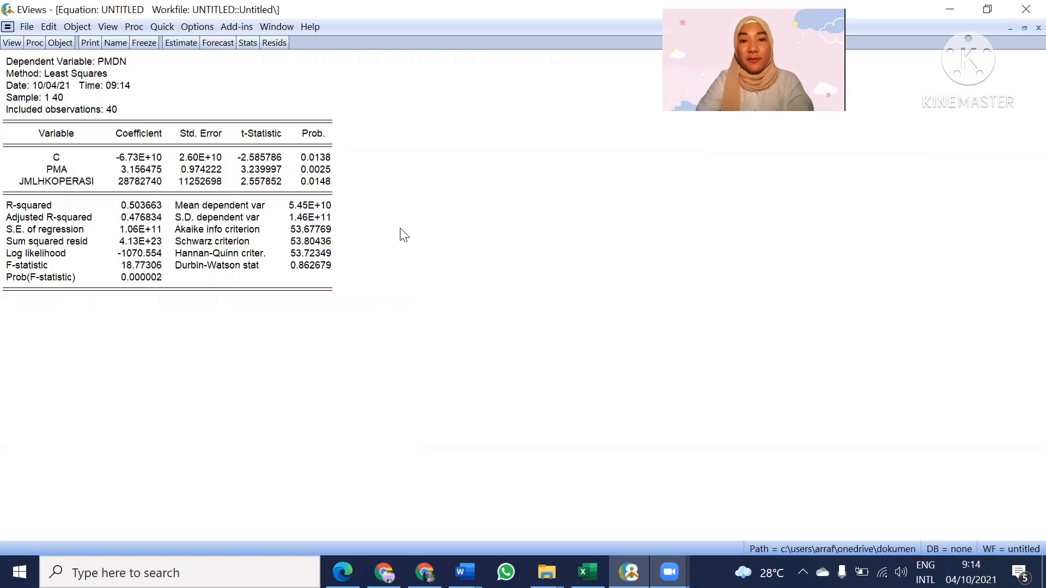
- Display the Histogram - Normality Test for the residuals of the re-estimated equation
{"action": "left_click", "coordinate": [11, 44]}
{"action": "mouse_move", "coordinate": [82, 184]}
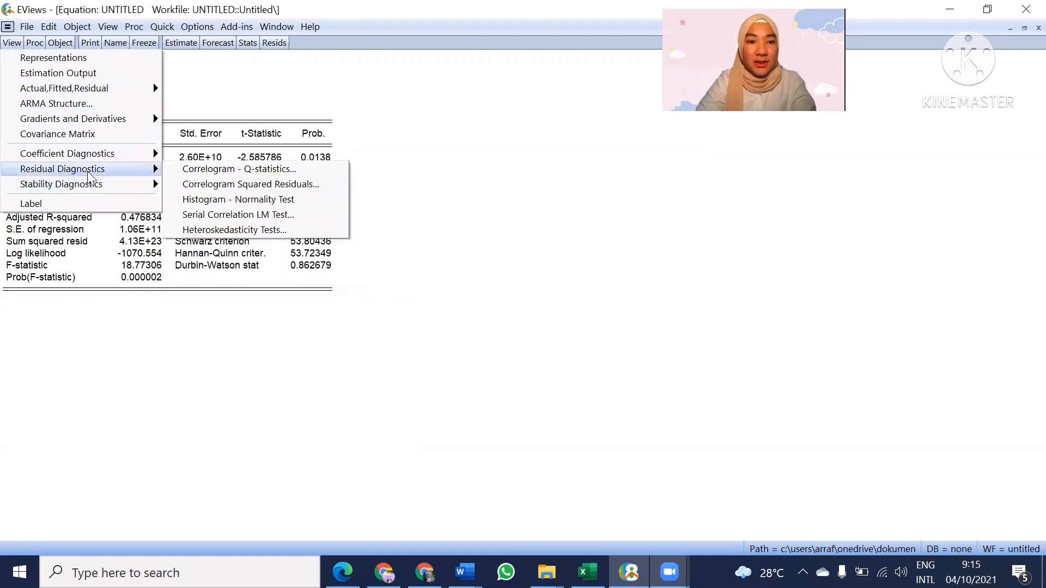
{"action": "left_click", "coordinate": [263, 199]}
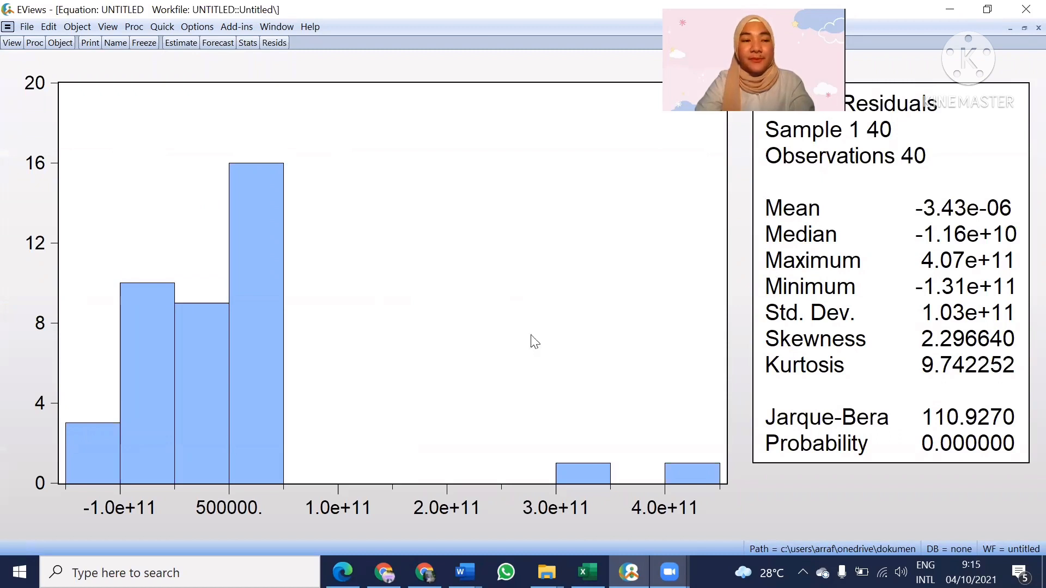
- Display the Variance Inflation Factors for the estimated equation's coefficients
{"action": "left_click", "coordinate": [13, 44]}
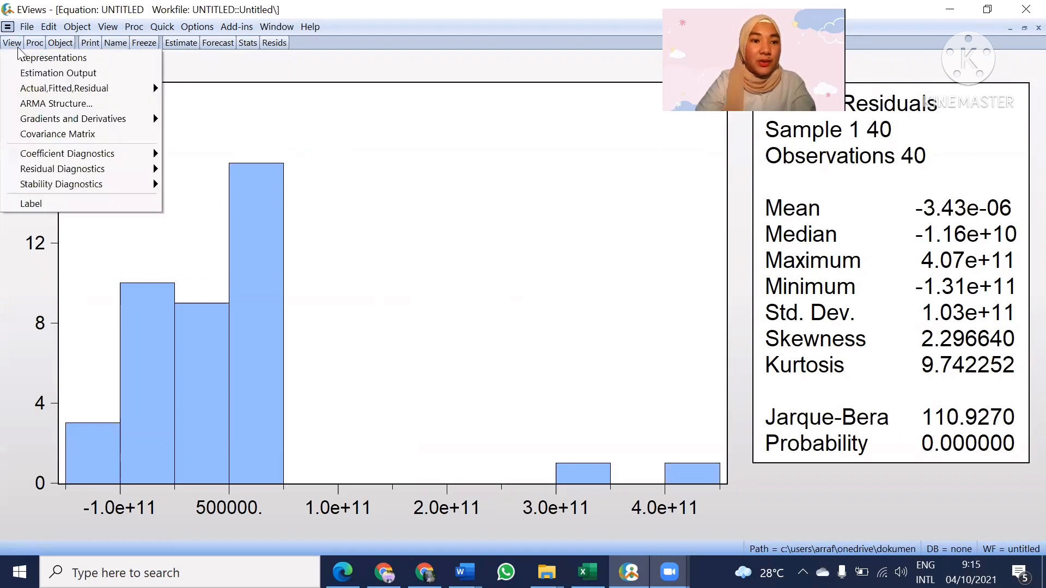
{"action": "mouse_move", "coordinate": [83, 159]}
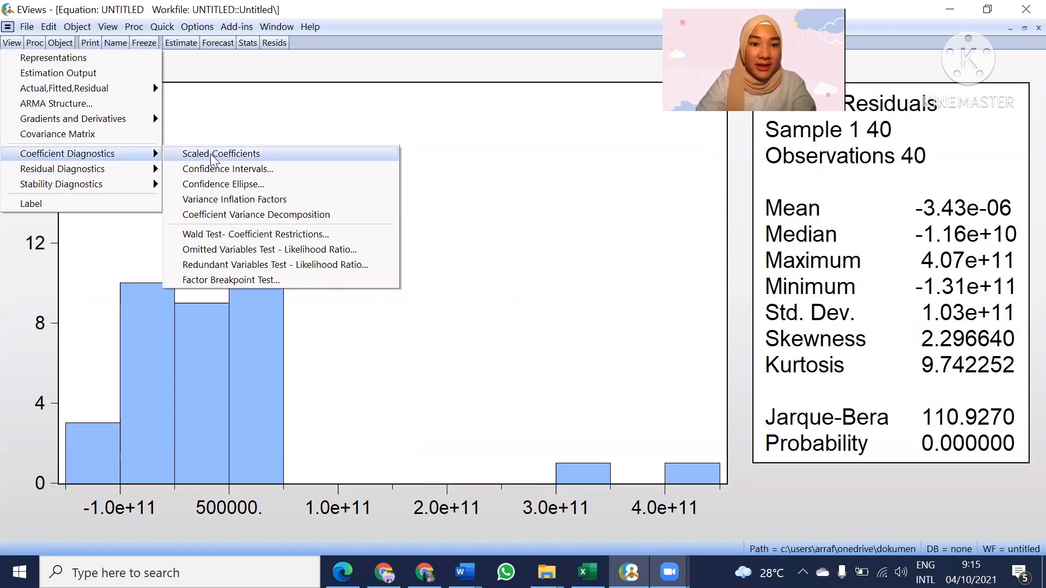
{"action": "left_click", "coordinate": [359, 200]}
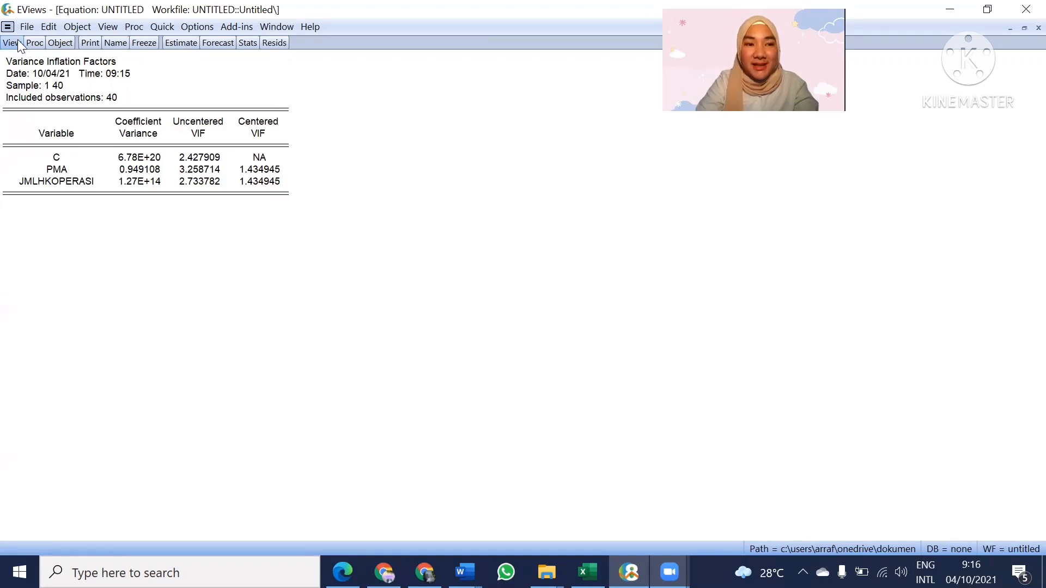
- Run the Breusch-Pagan-Godfrey heteroskedasticity test with regressors "c pma jmlhkoperasi" and highlight its F and Chi-Square probability rows
{"action": "left_click", "coordinate": [13, 43]}
{"action": "mouse_move", "coordinate": [116, 170]}
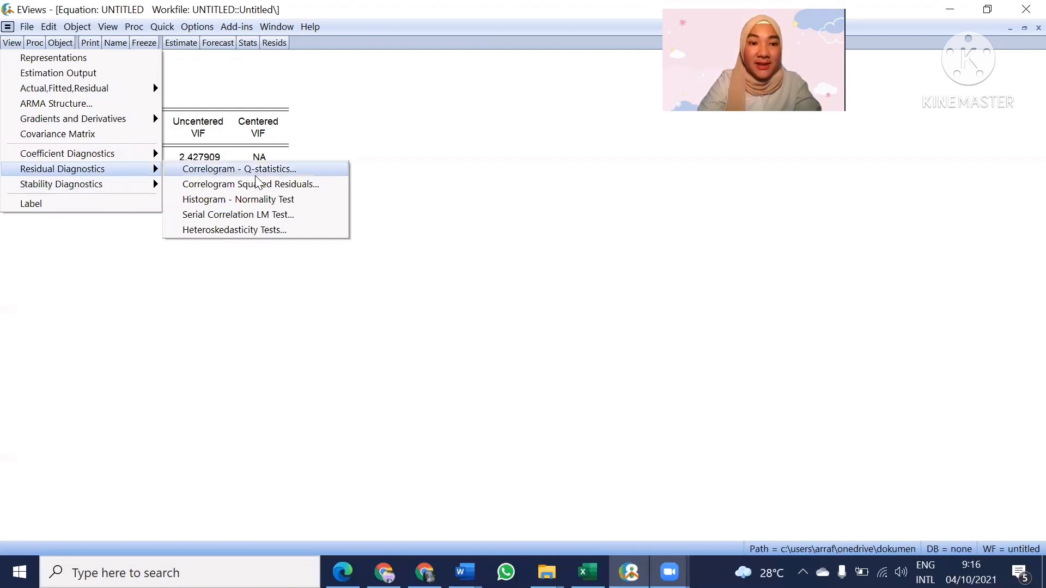
{"action": "left_click", "coordinate": [314, 230]}
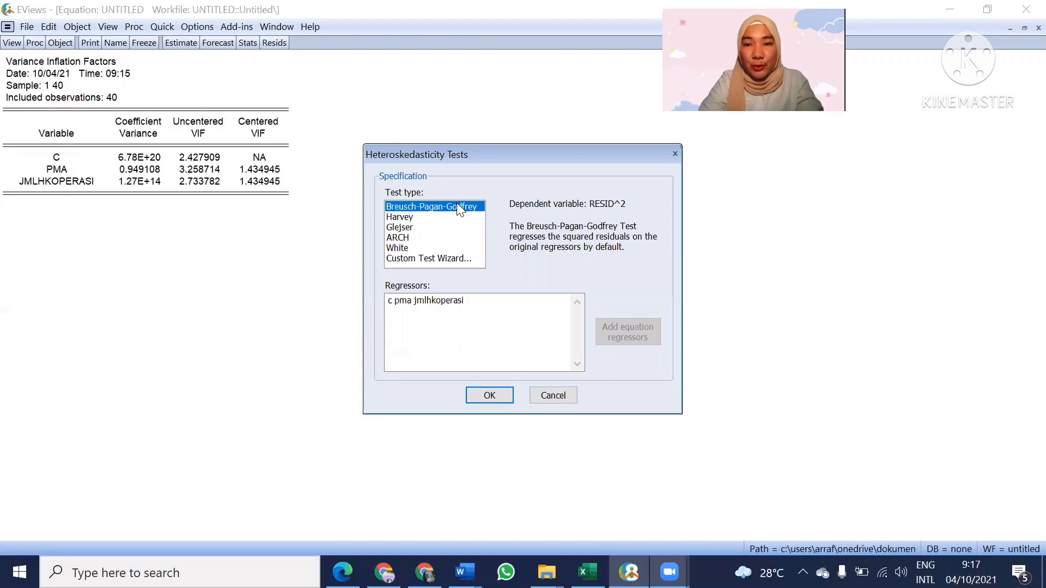
{"action": "left_click", "coordinate": [507, 394]}
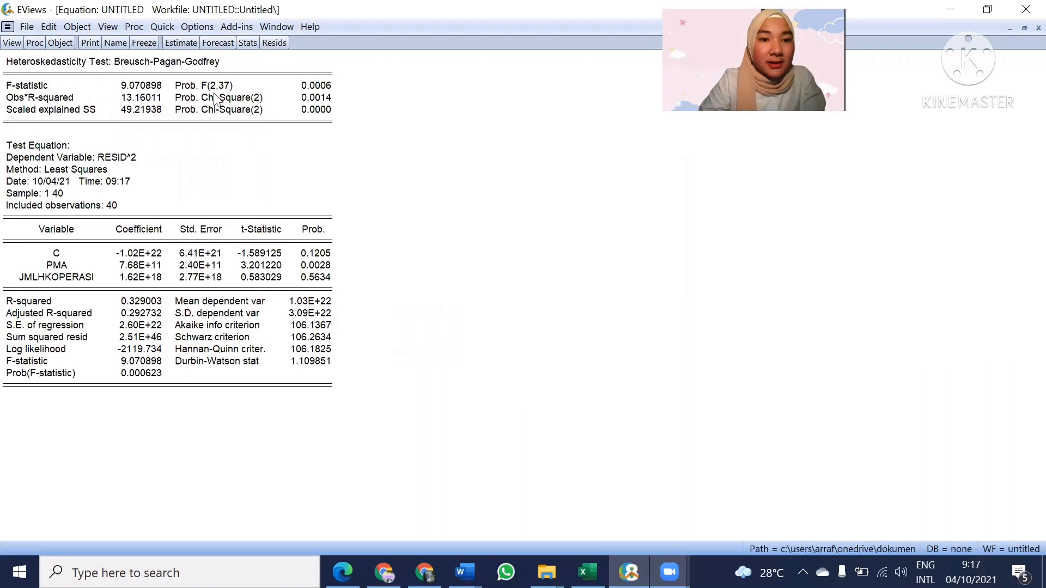
{"action": "left_click_drag", "start_coordinate": [186, 100], "coordinate": [281, 109]}
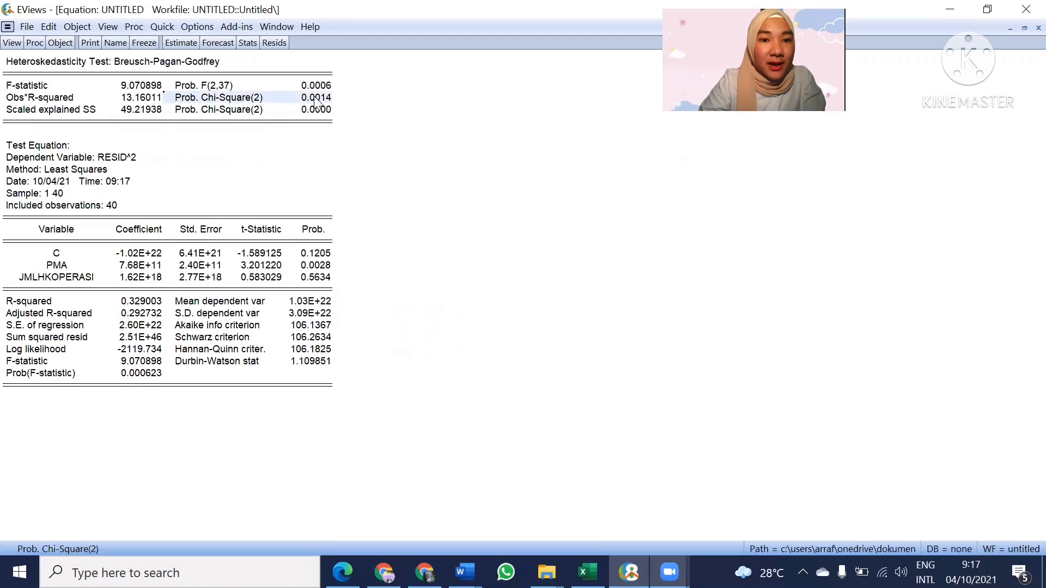
{"action": "left_click_drag", "start_coordinate": [186, 87], "coordinate": [326, 96]}
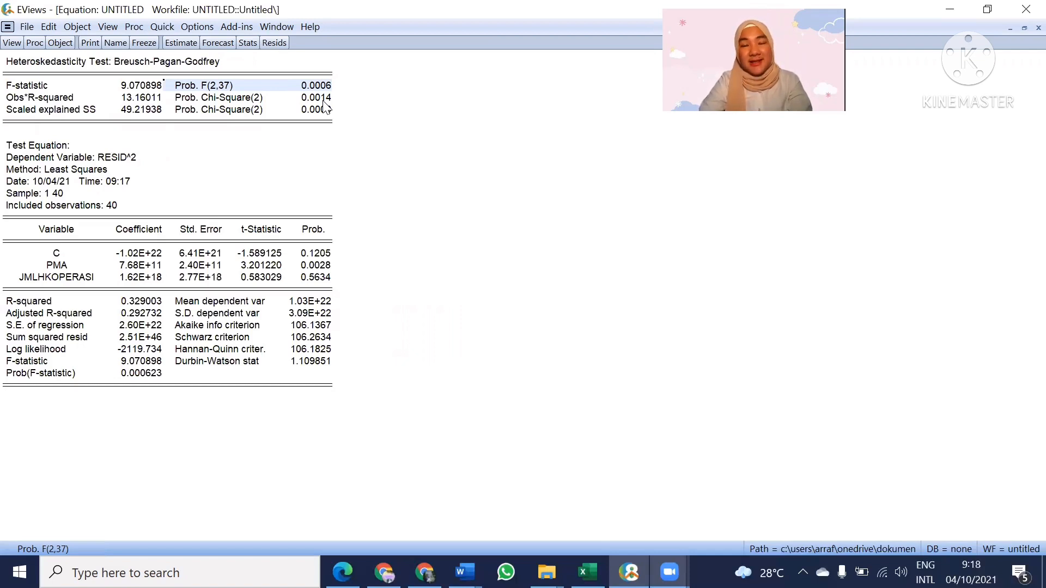
{"action": "left_click", "coordinate": [185, 97]}
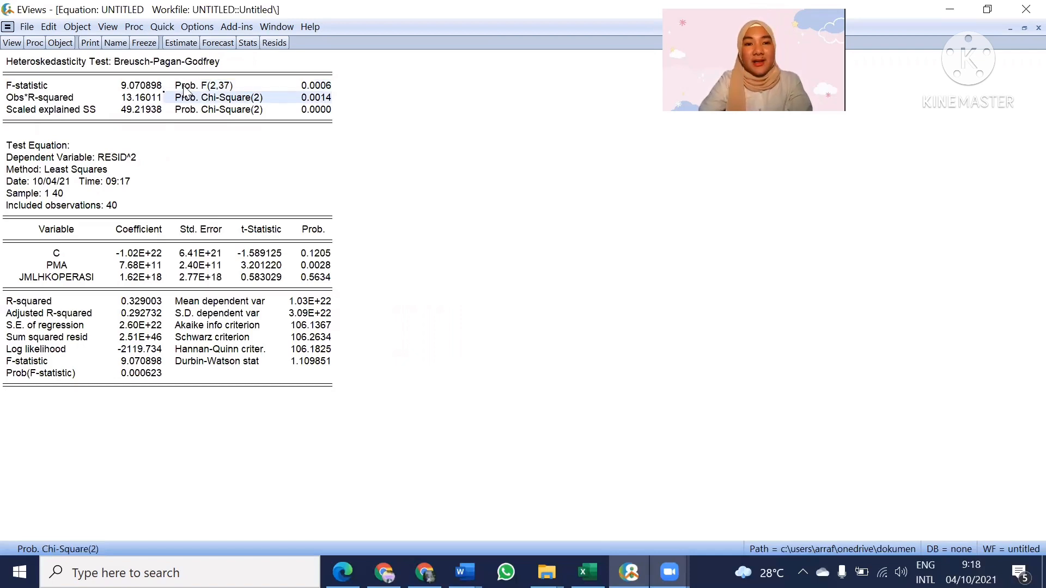
{"action": "left_click", "coordinate": [184, 89]}
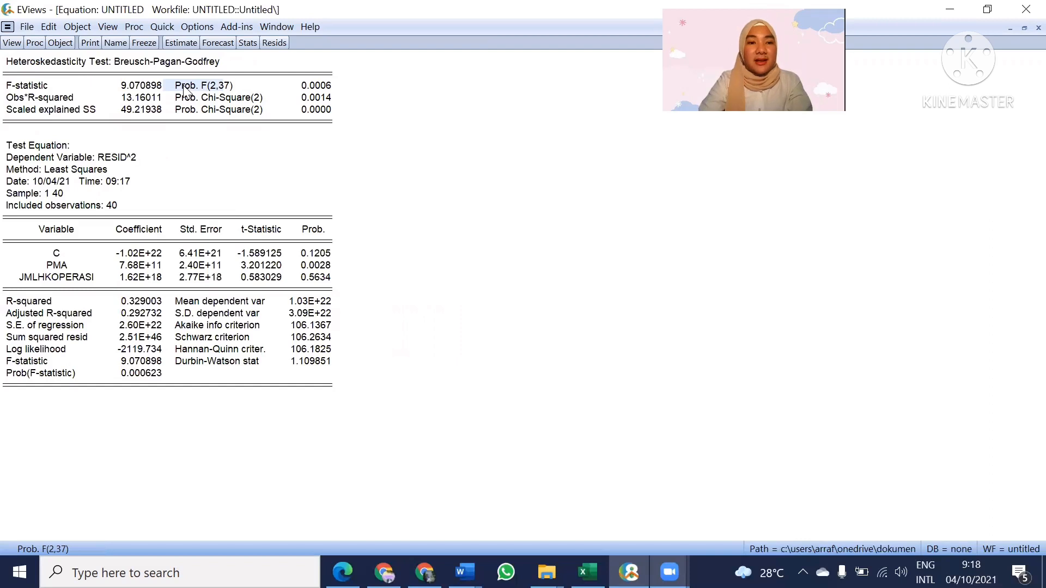
- Run the Serial Correlation LM Test on the residuals with 2 lags and highlight the test statistics and probabilities
{"action": "left_click", "coordinate": [10, 45]}
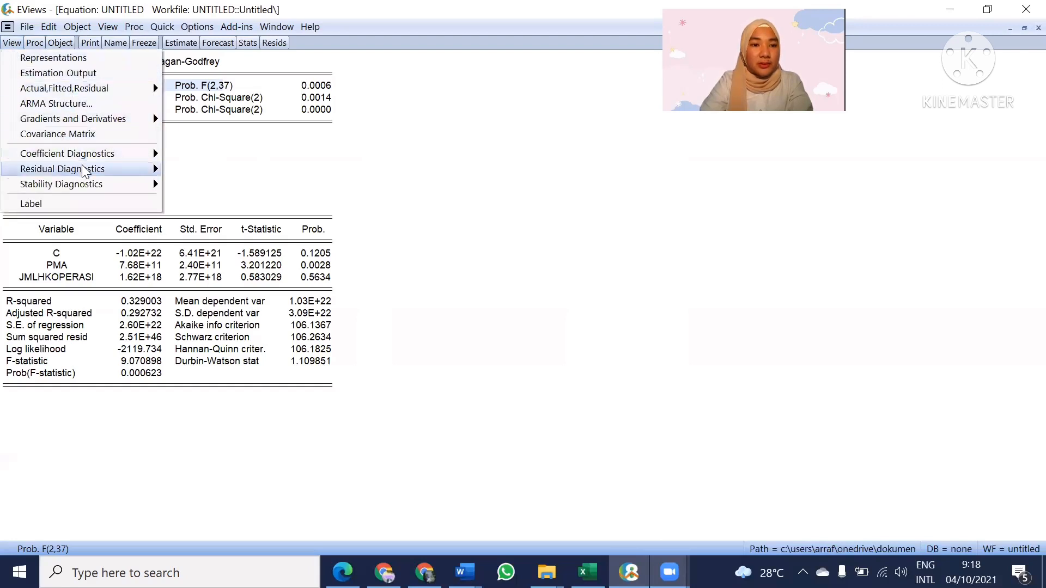
{"action": "mouse_move", "coordinate": [85, 171]}
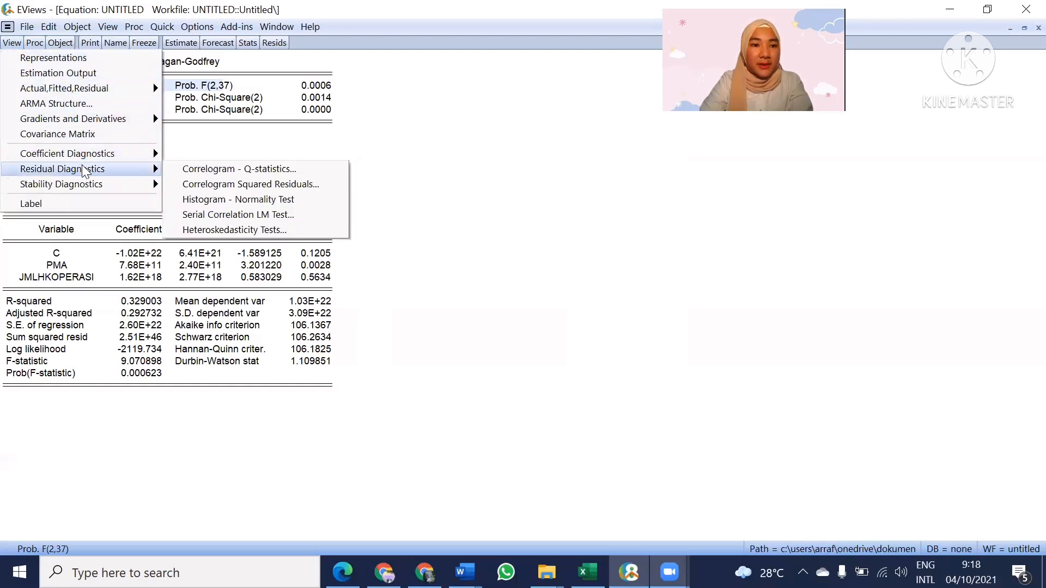
{"action": "left_click", "coordinate": [256, 218]}
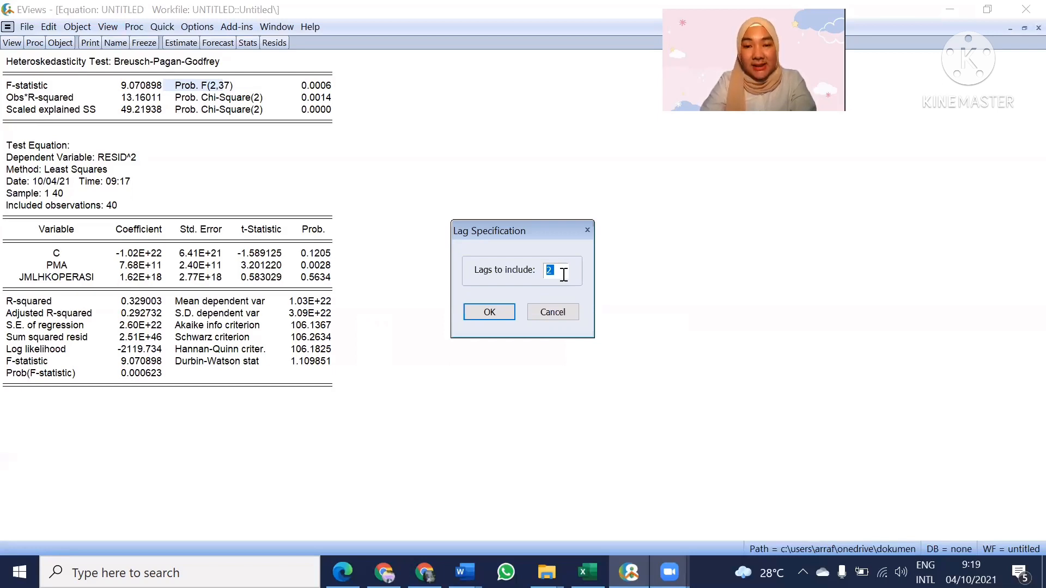
{"action": "left_click", "coordinate": [490, 312]}
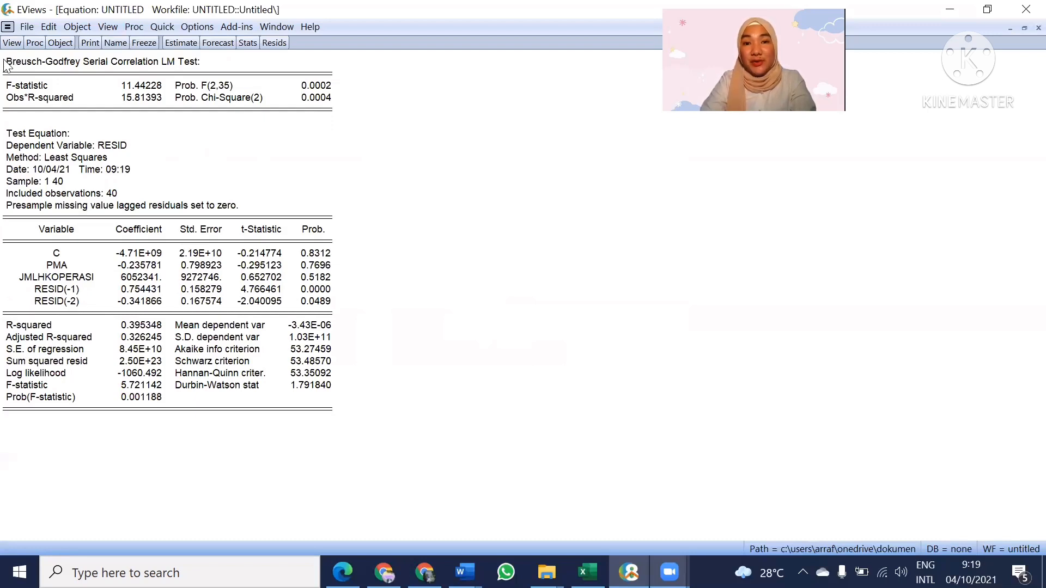
{"action": "left_click_drag", "start_coordinate": [5, 64], "coordinate": [351, 115]}
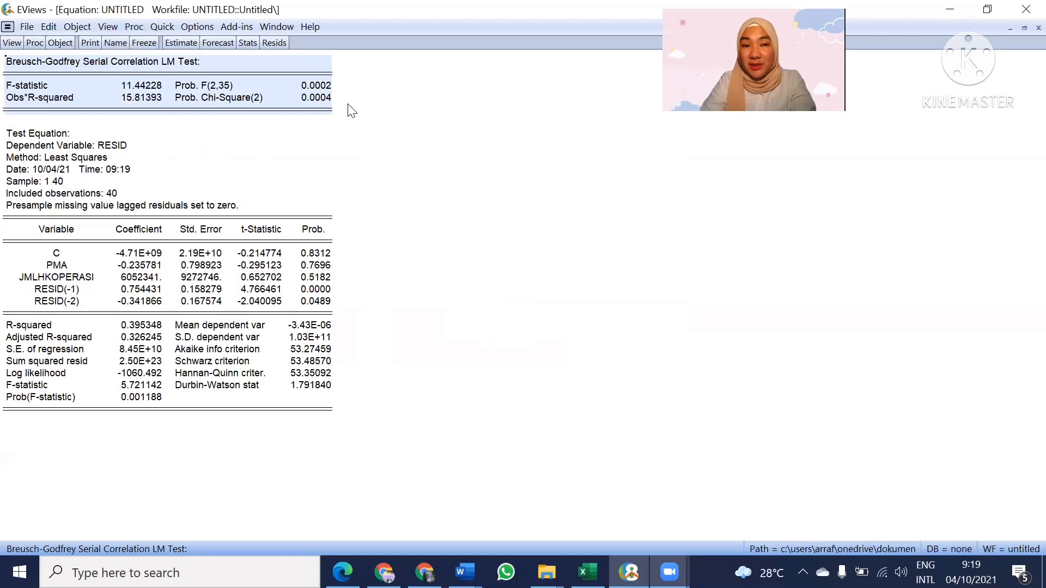
{"action": "left_click_drag", "start_coordinate": [205, 87], "coordinate": [311, 85]}
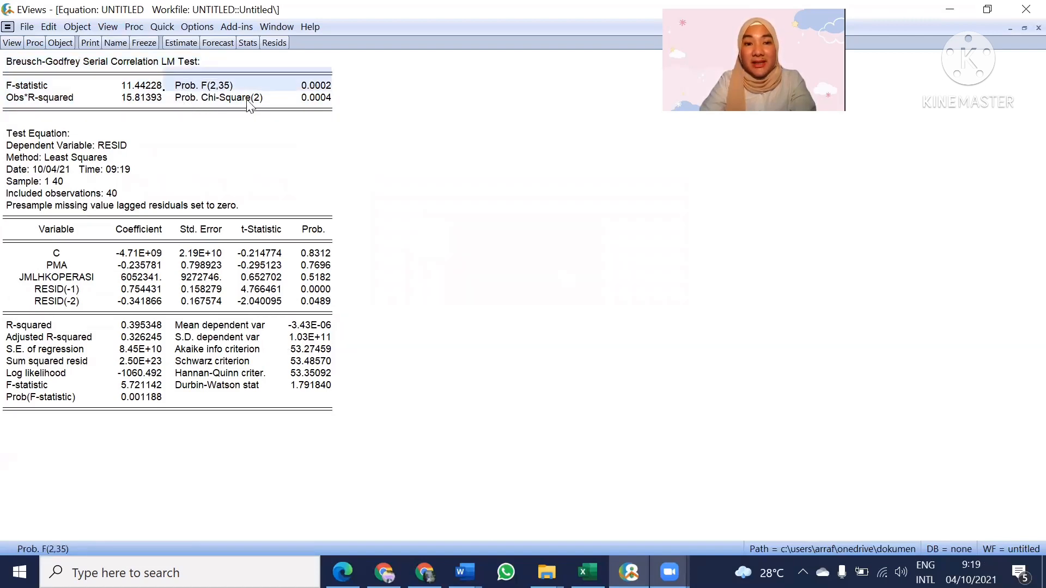
{"action": "left_click", "coordinate": [326, 99]}
{"action": "left_click", "coordinate": [421, 147]}
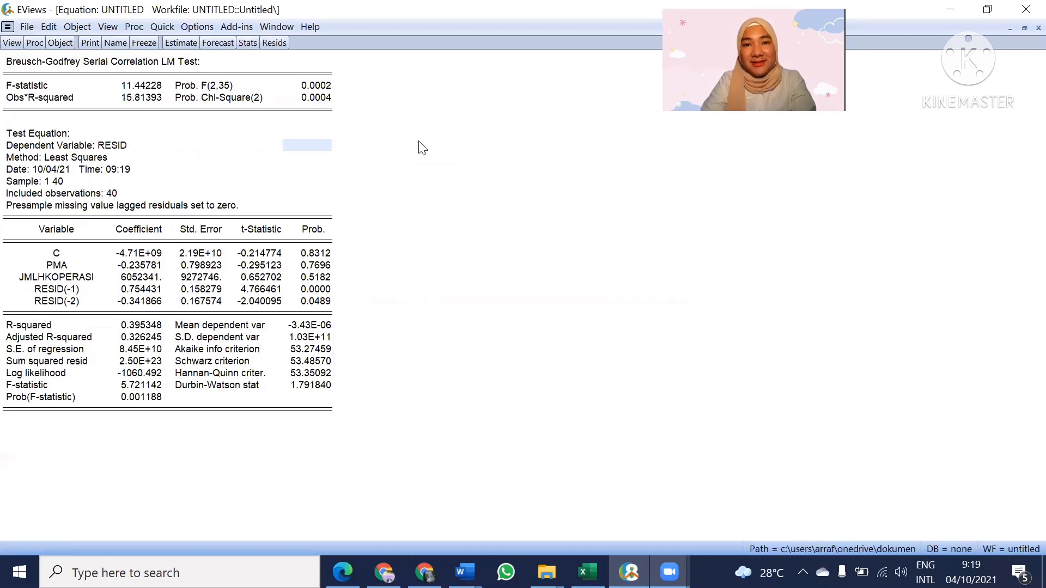
- Run the Ramsey RESET Test with 1 fitted term and highlight the probabilities of its test statistics
{"action": "left_click", "coordinate": [12, 44]}
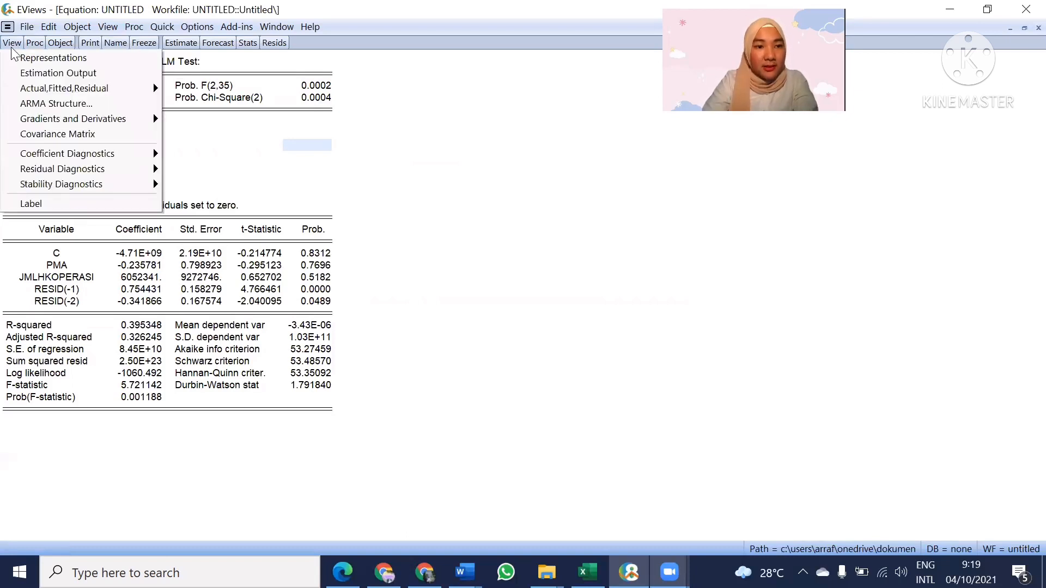
{"action": "mouse_move", "coordinate": [37, 120]}
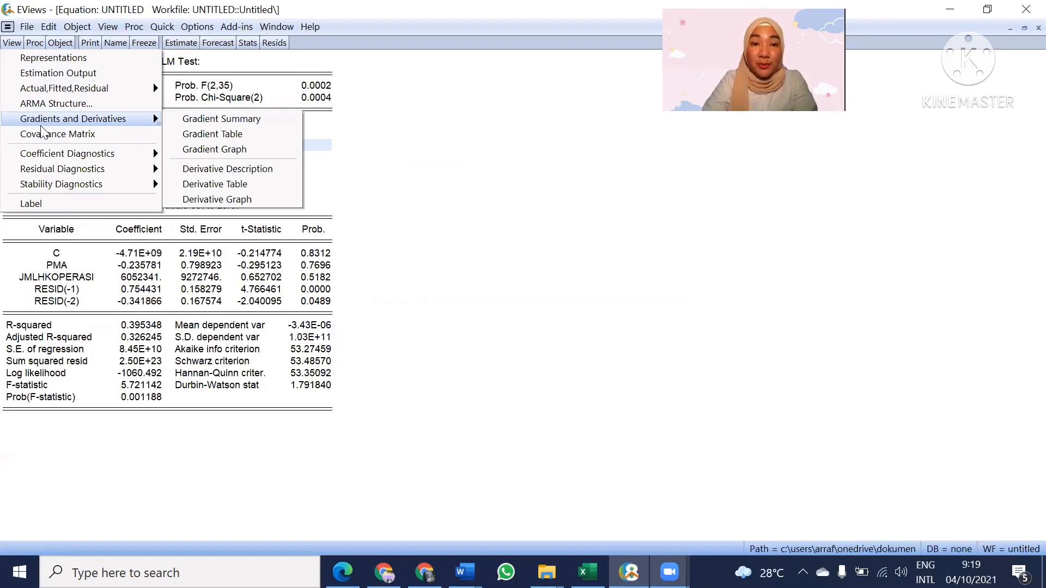
{"action": "mouse_move", "coordinate": [75, 190]}
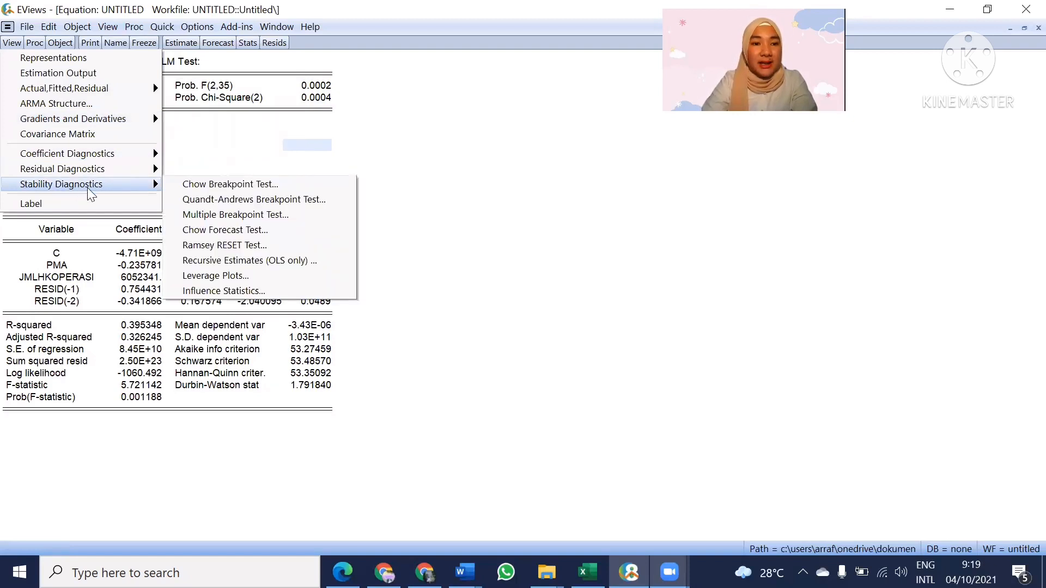
{"action": "left_click", "coordinate": [285, 245]}
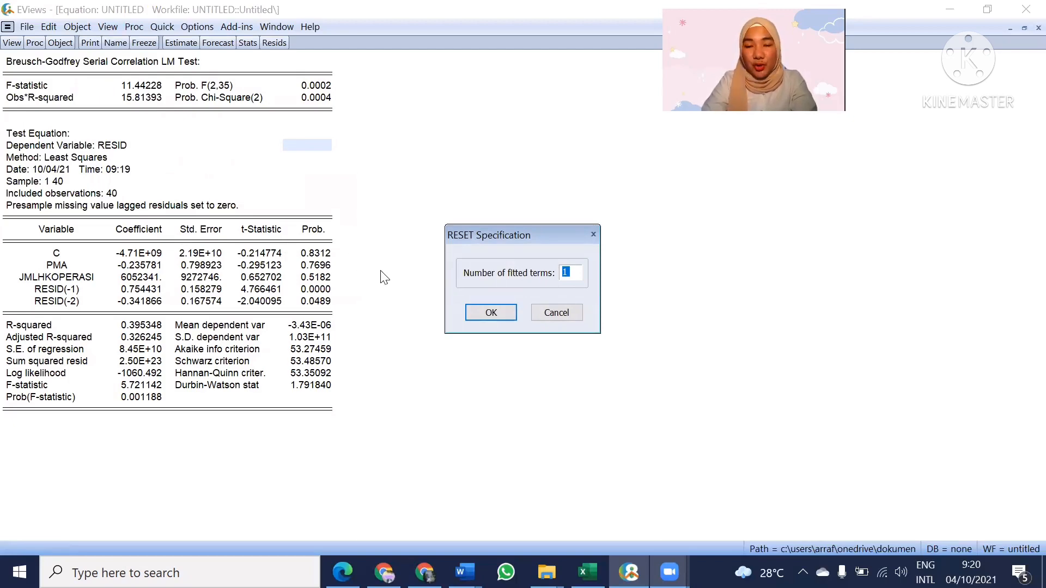
{"action": "left_click", "coordinate": [473, 315]}
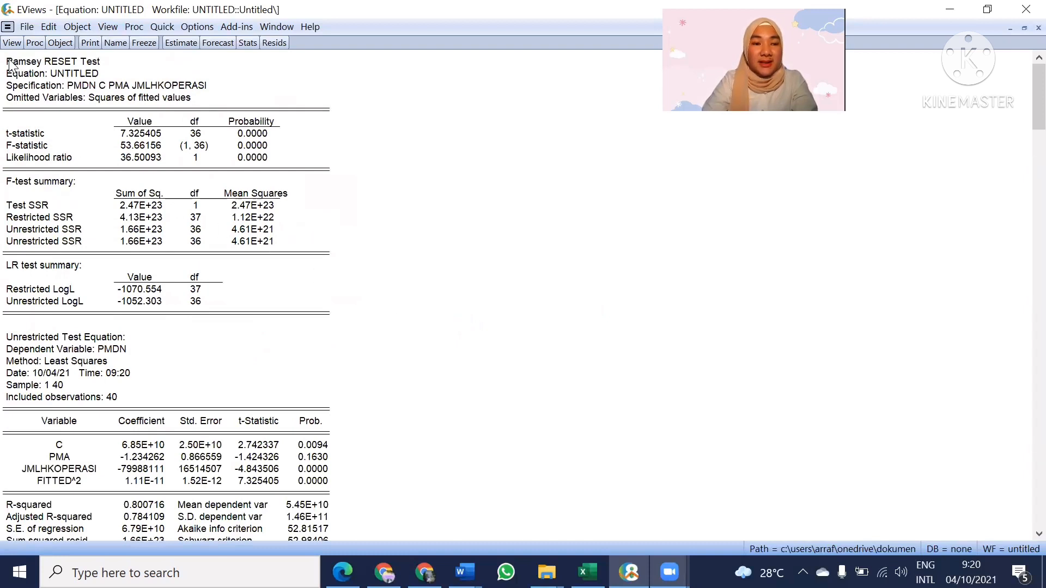
{"action": "left_click_drag", "start_coordinate": [16, 137], "coordinate": [265, 148]}
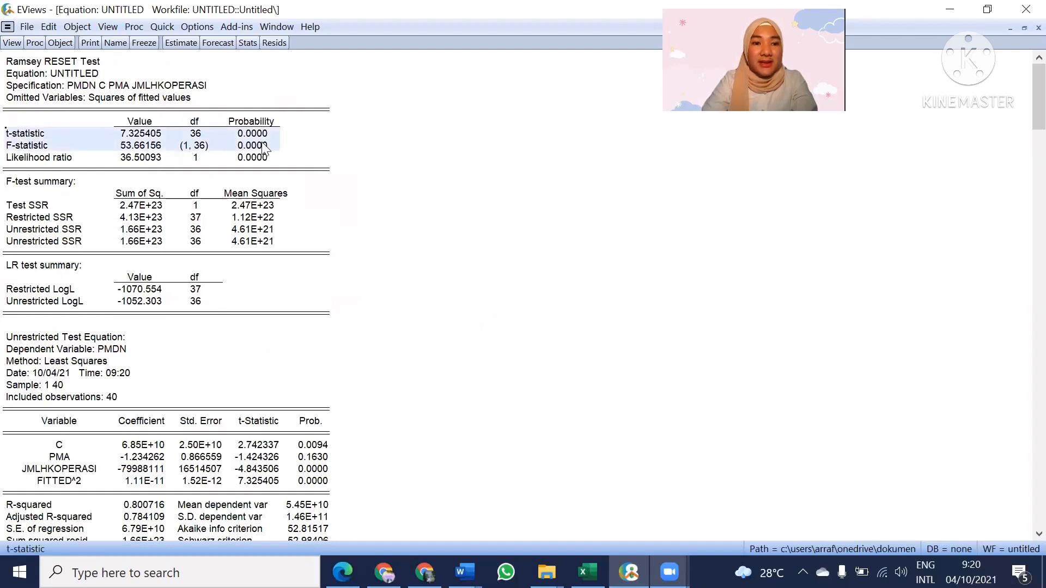
{"action": "left_click", "coordinate": [265, 146]}
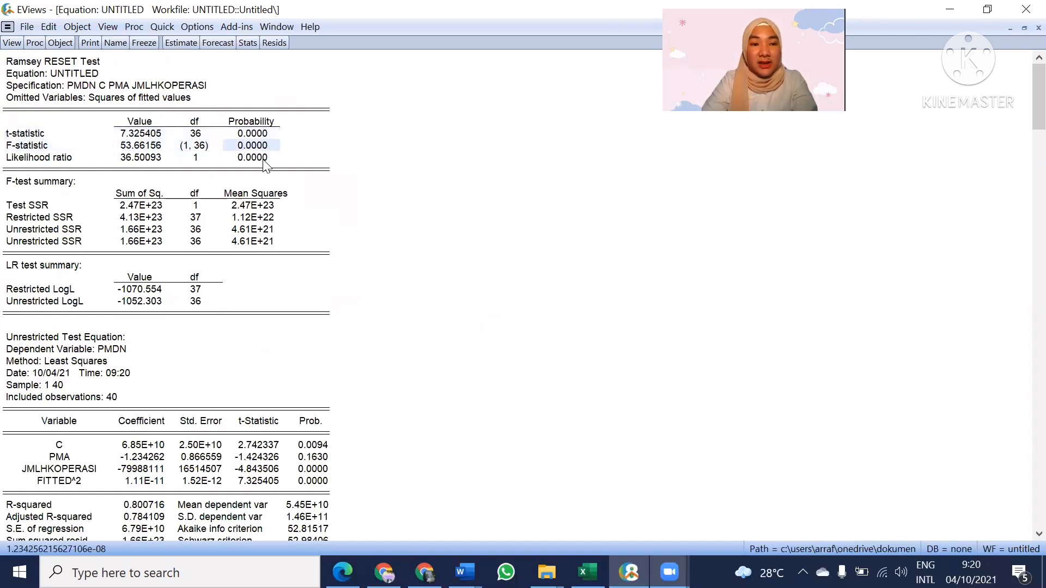
{"action": "left_click", "coordinate": [264, 160]}
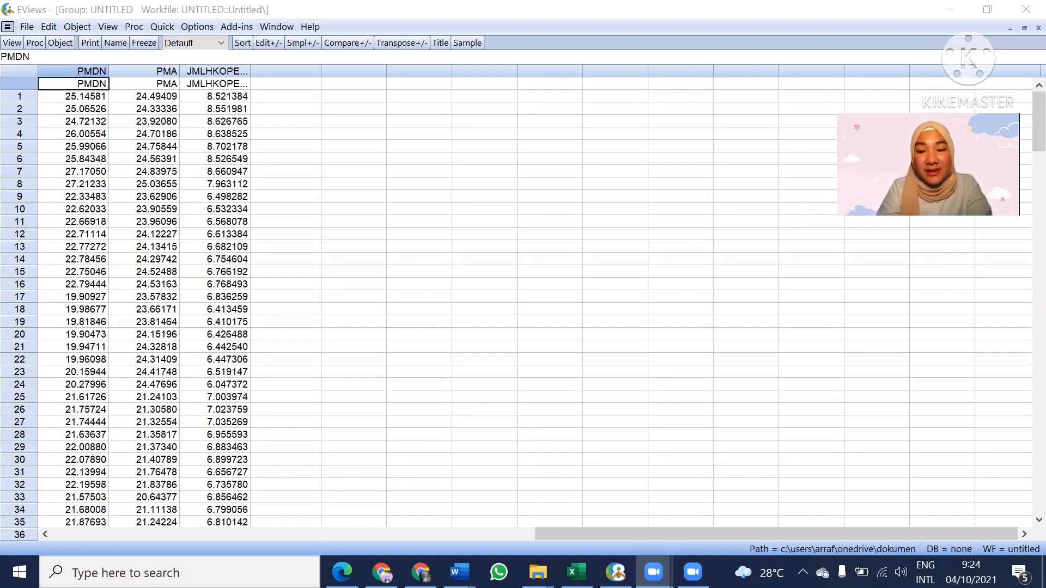
- Switch to the Excel workbook "data tm 1", review the original and LN columns on Sheet1 and go to Sheet3
{"action": "key", "text": "alt+Tab"}
{"action": "left_click", "coordinate": [100, 528]}
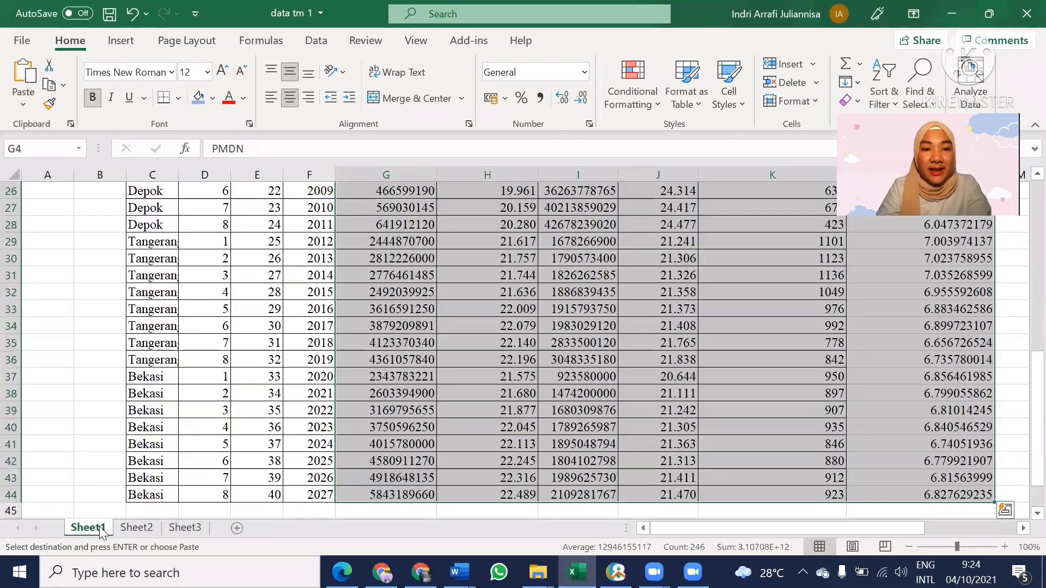
{"action": "scroll", "coordinate": [638, 416], "scroll_direction": "up", "scroll_amount": 8}
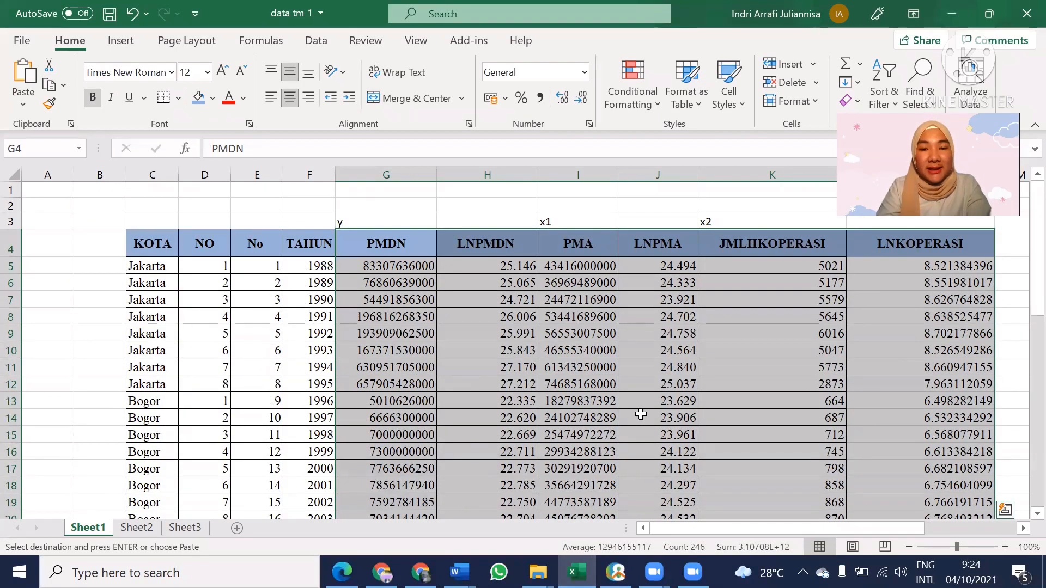
{"action": "key", "text": "ctrl+Page_Down"}
{"action": "key", "text": "ctrl+Page_Down"}
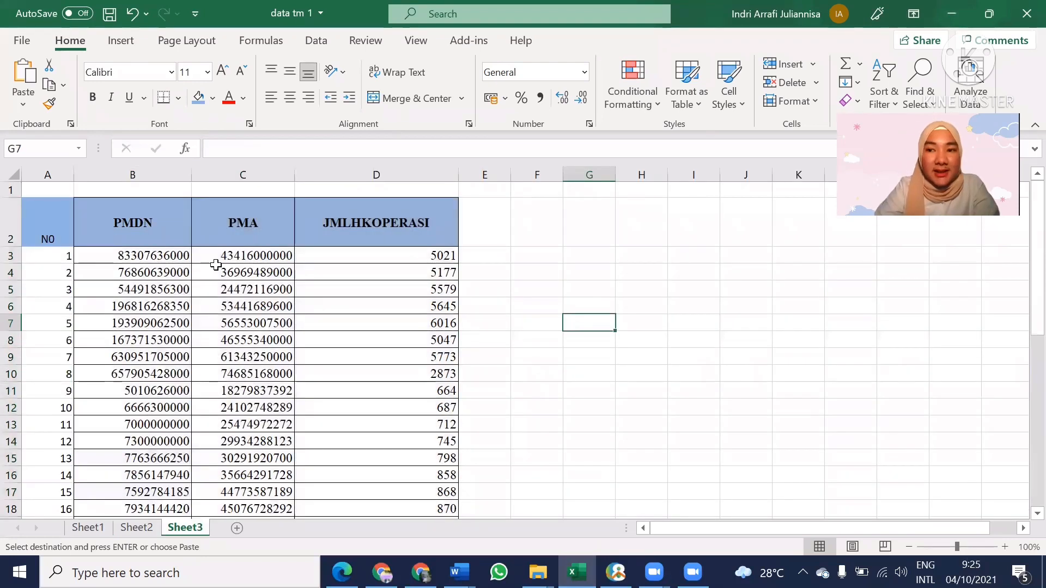
{"action": "left_click", "coordinate": [215, 172]}
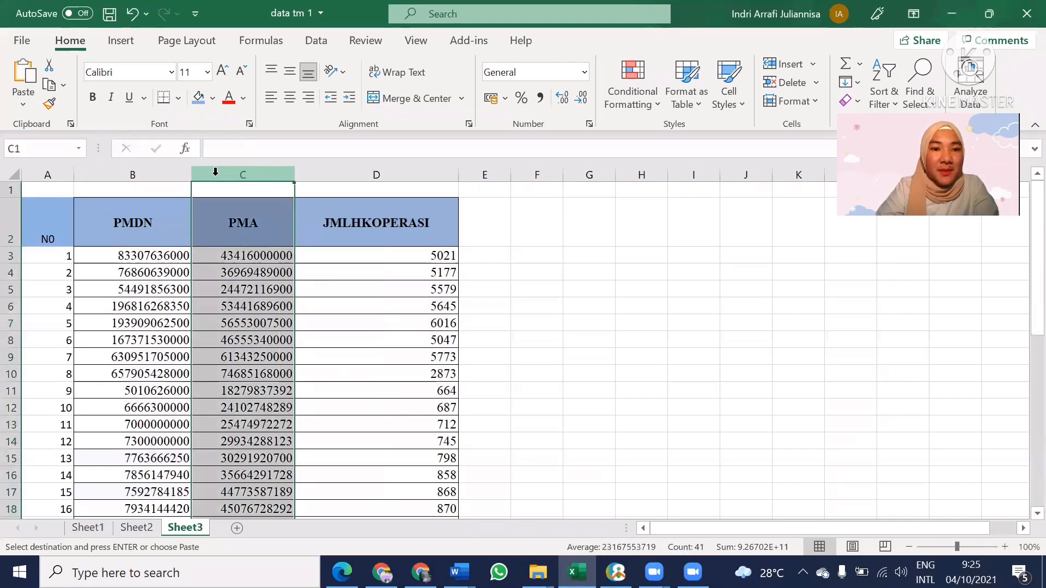
{"action": "right_click", "coordinate": [215, 172]}
{"action": "left_click", "coordinate": [208, 167]}
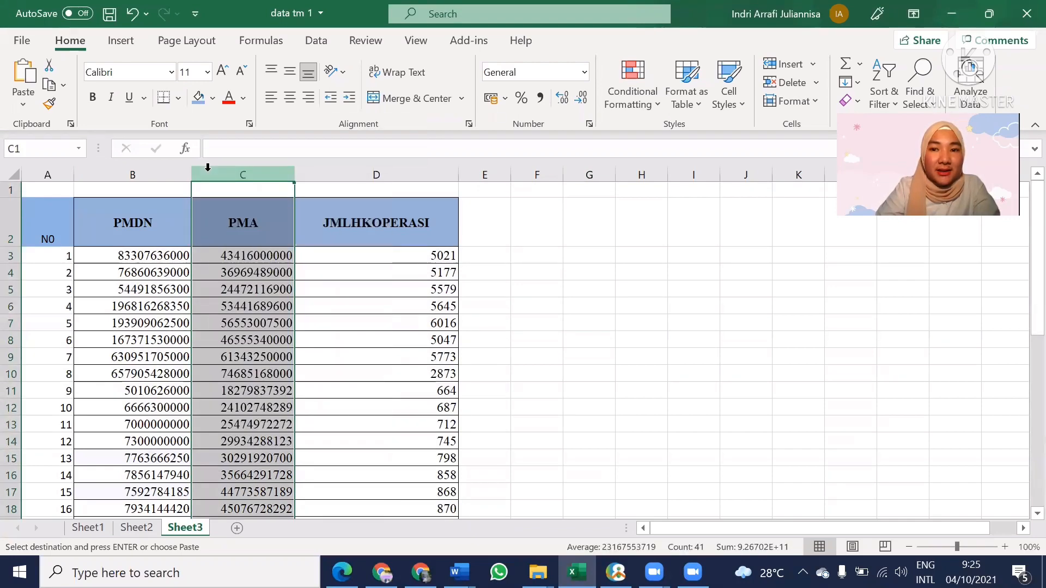
{"action": "left_click", "coordinate": [784, 63]}
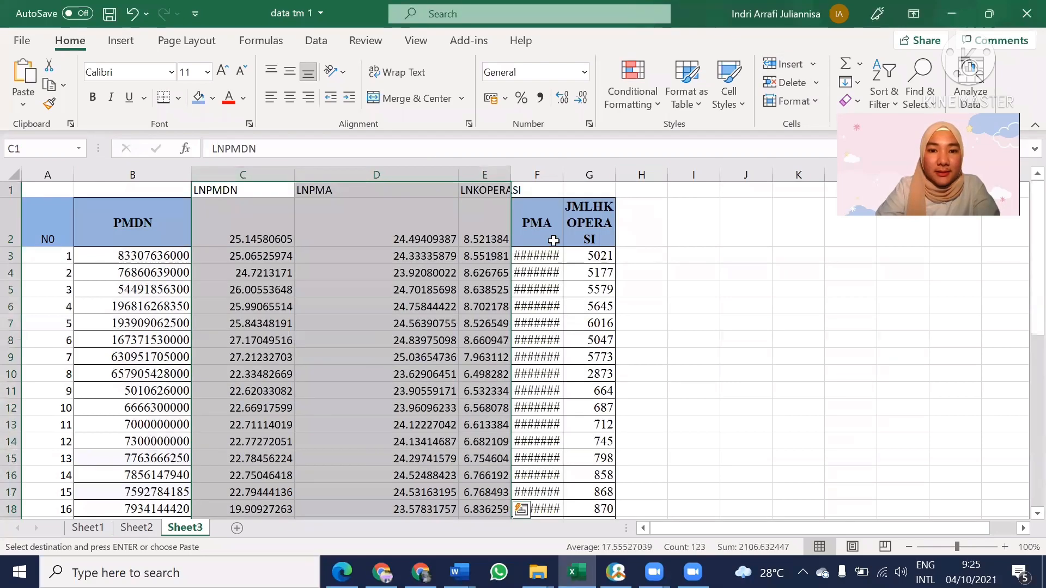
{"action": "key", "text": "ctrl+z"}
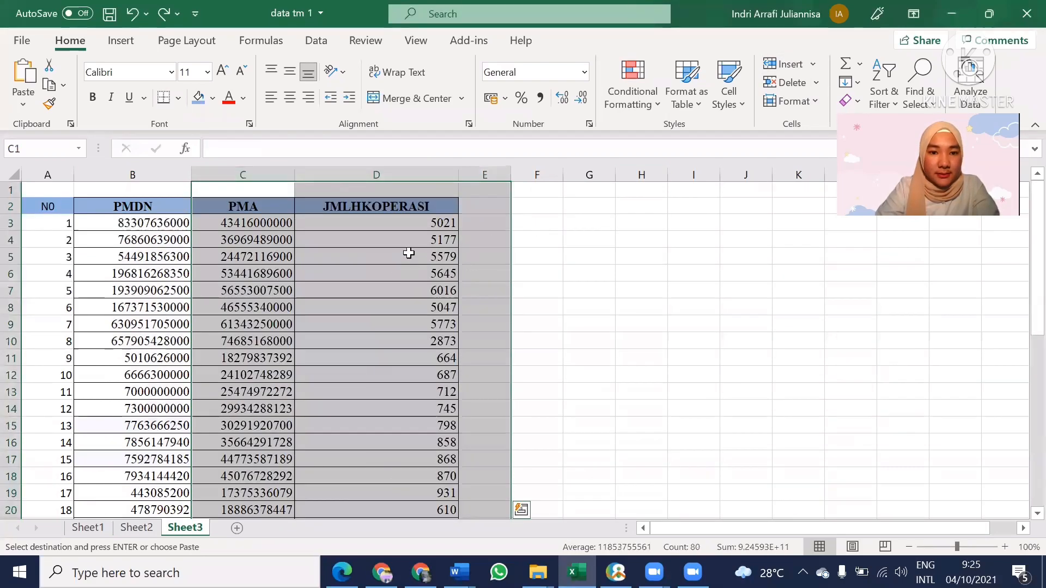
- Cancel the pending copy and insert an empty column between the PMDN and PMA columns on Sheet3
{"action": "left_click", "coordinate": [534, 240]}
{"action": "type", "text": "ssa"}
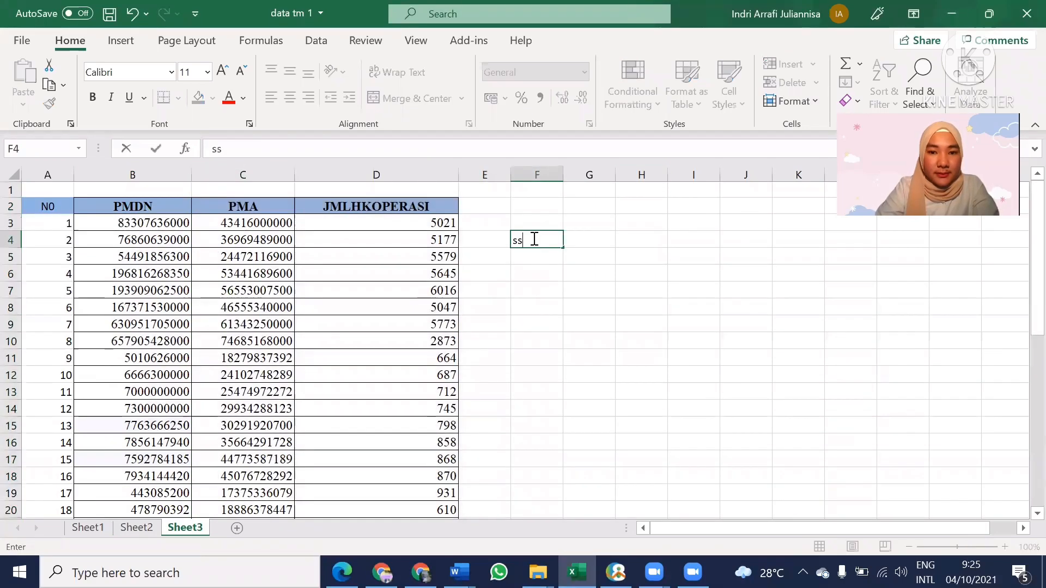
{"action": "key", "text": "BackSpace"}
{"action": "key", "text": "BackSpace"}
{"action": "key", "text": "BackSpace"}
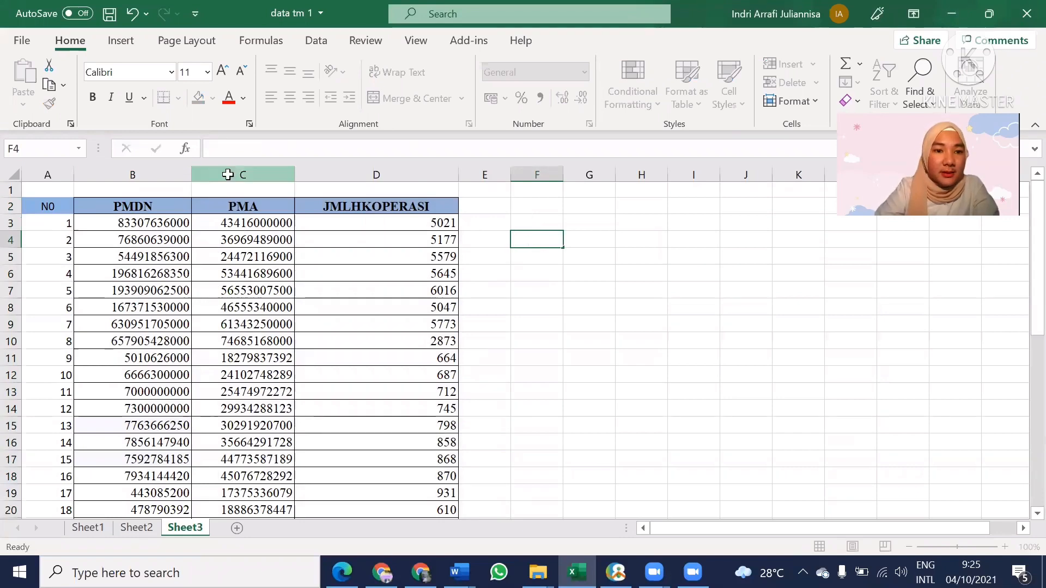
{"action": "right_click", "coordinate": [228, 173]}
{"action": "left_click", "coordinate": [315, 313]}
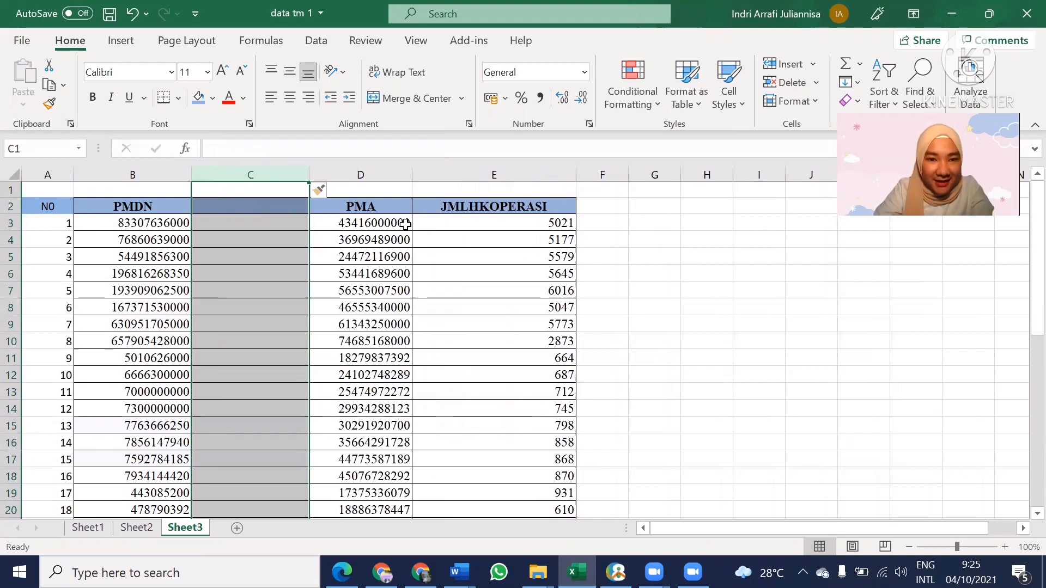
- Enter the header LnPMDN in cell C2 of the empty column between PMDN and PMA
{"action": "left_click", "coordinate": [274, 208]}
{"action": "type", "text": "Ln"}
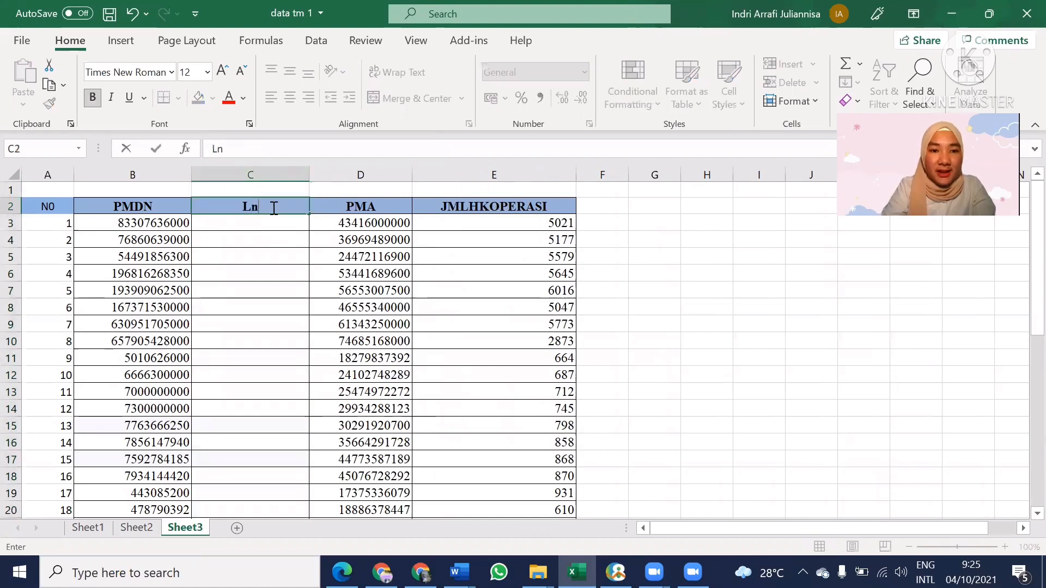
{"action": "type", "text": "PMDN"}
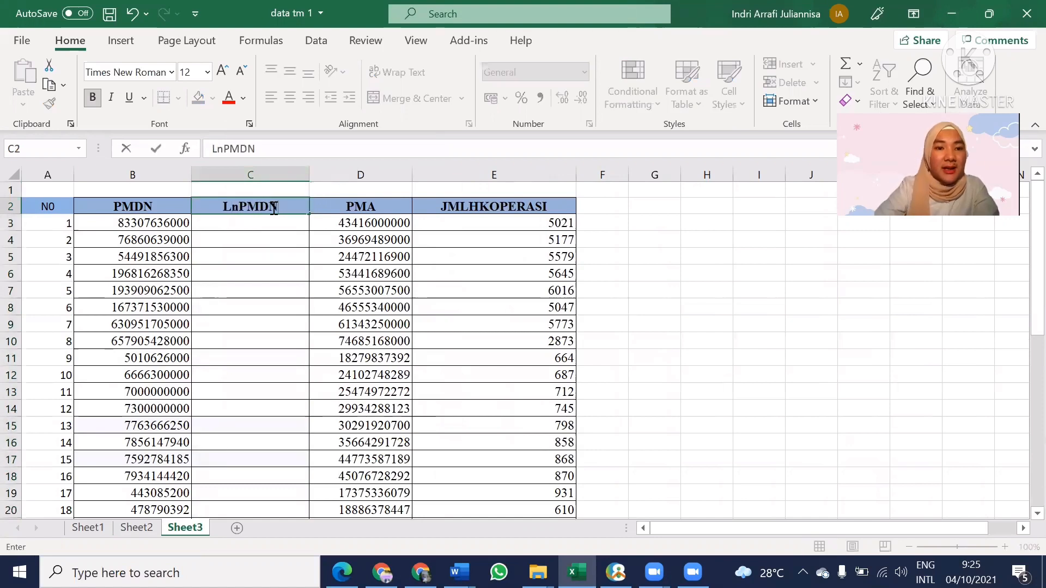
- Calculate the natural log of the first PMDN value with =ln(B3) in C3 and fill the formula down to row 42
{"action": "left_click", "coordinate": [283, 226]}
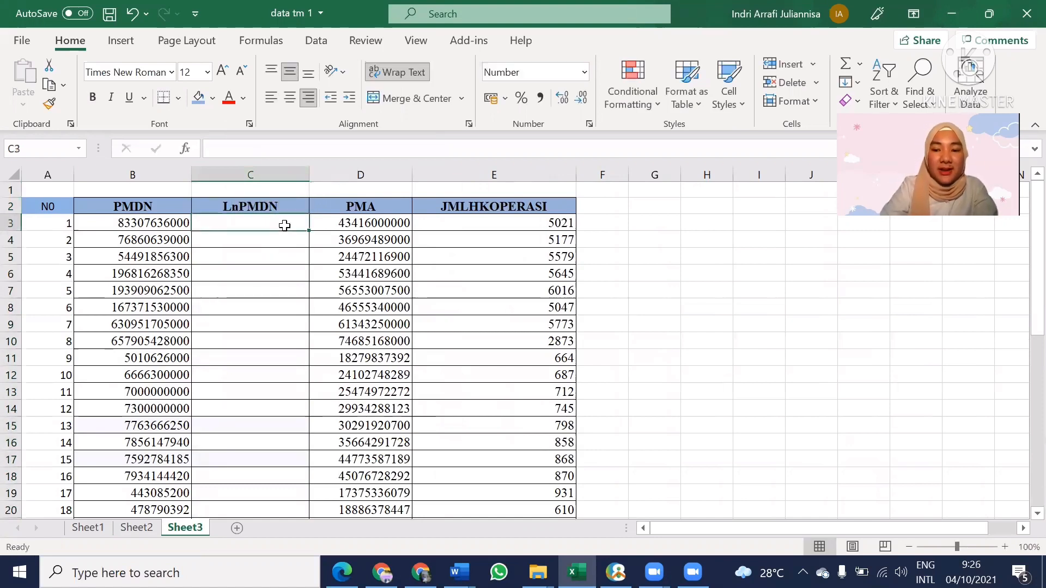
{"action": "type", "text": "="}
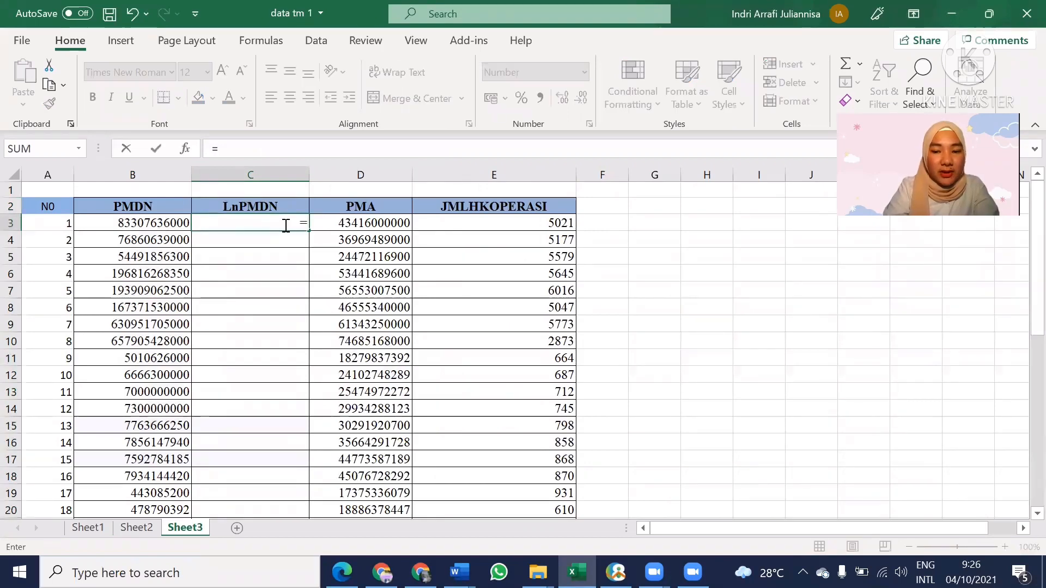
{"action": "type", "text": "ln("}
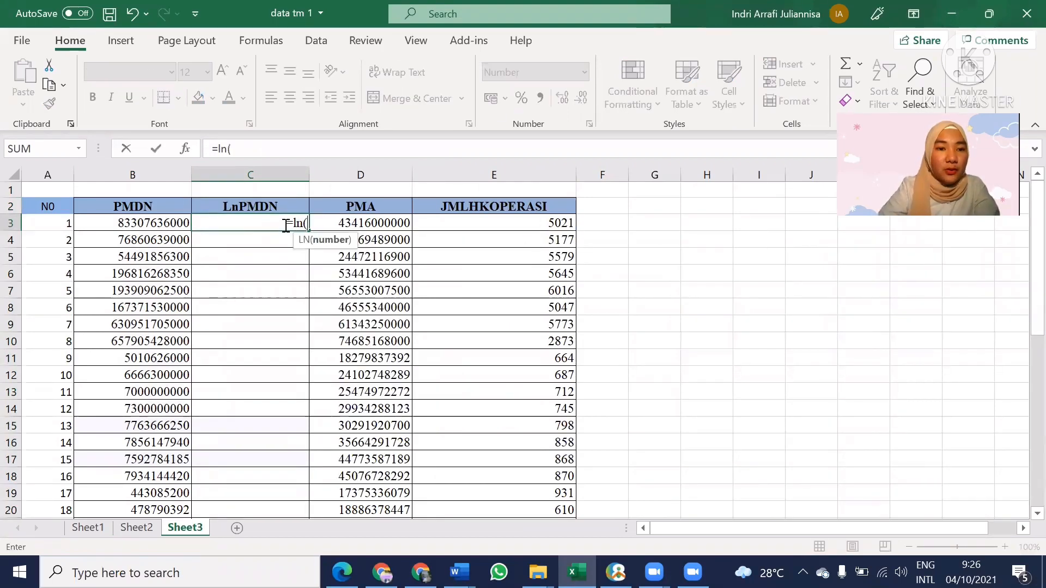
{"action": "left_click", "coordinate": [166, 224]}
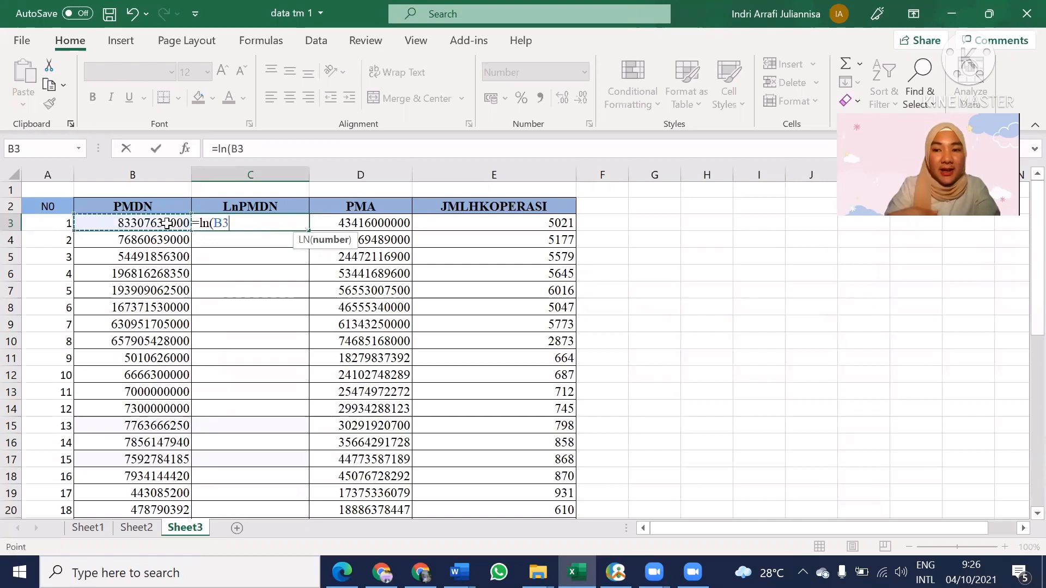
{"action": "type", "text": ")"}
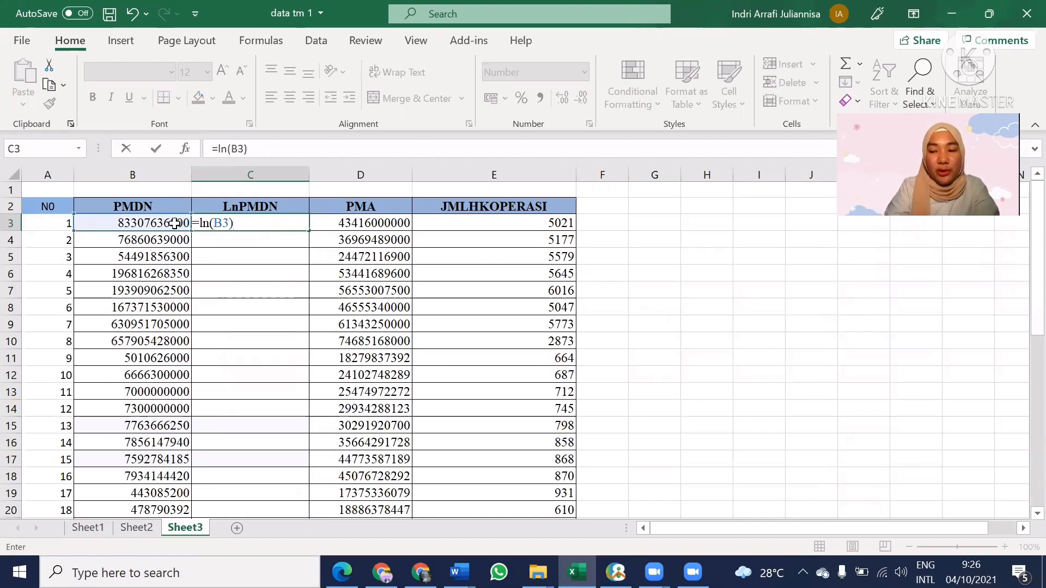
{"action": "key", "text": "Return"}
{"action": "left_click", "coordinate": [283, 222]}
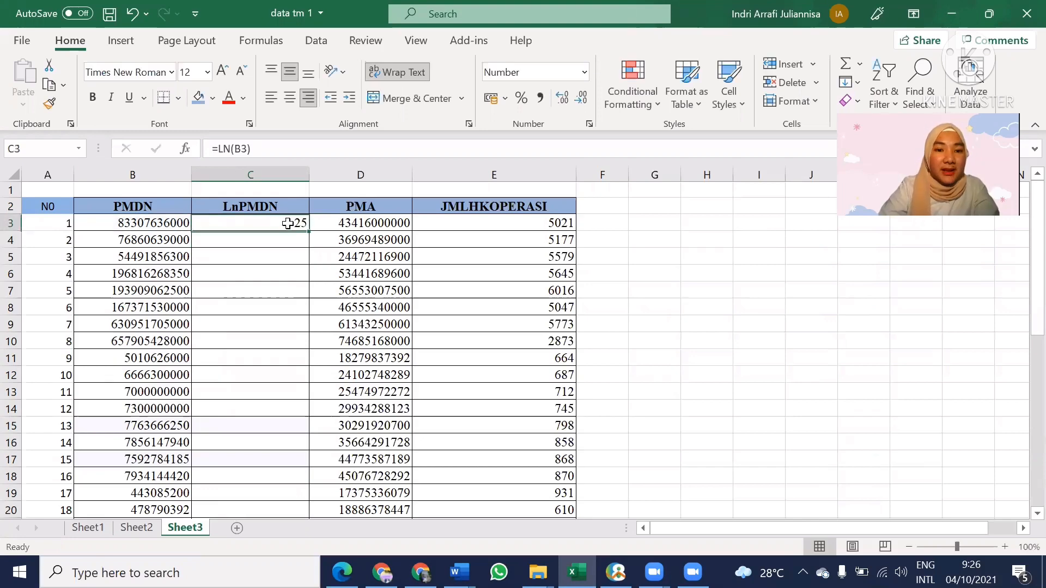
{"action": "left_click_drag", "start_coordinate": [312, 232], "coordinate": [309, 482]}
{"action": "scroll", "coordinate": [462, 292], "scroll_direction": "up", "scroll_amount": 8}
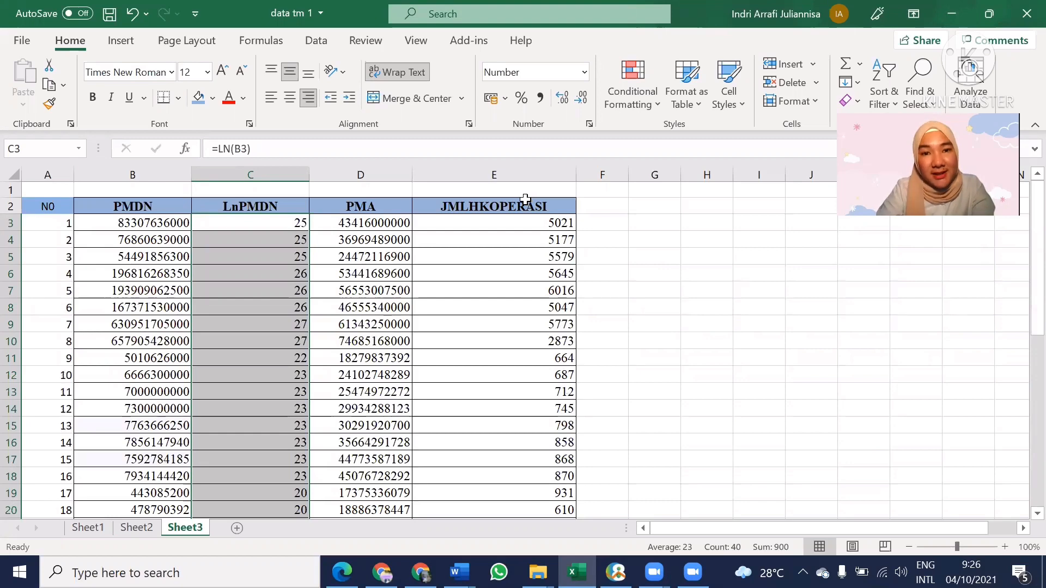
- Re-enter the formula =ln(B3) in the first data cell of the LnPMDN column
{"action": "left_click", "coordinate": [264, 223]}
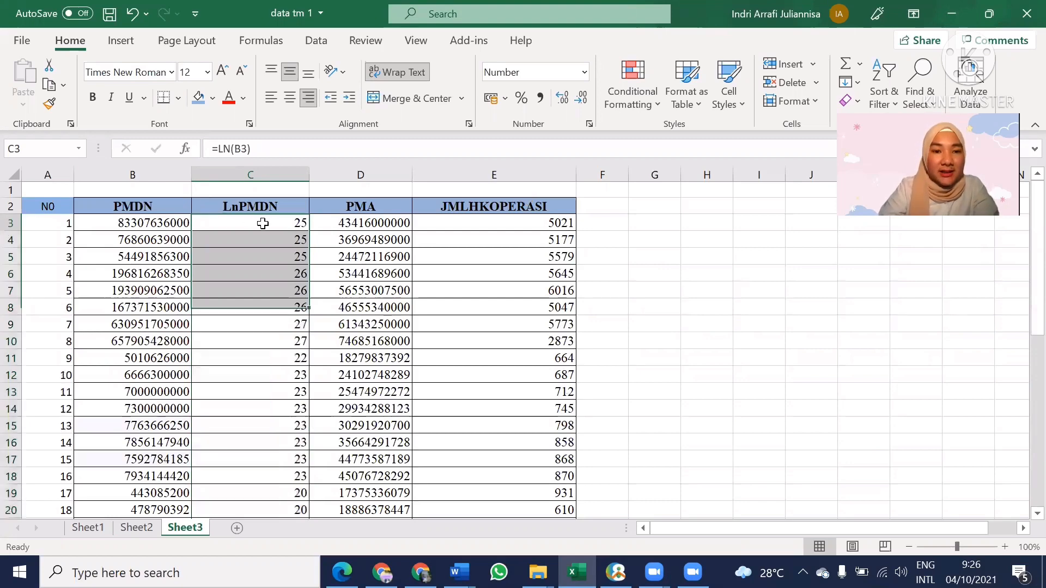
{"action": "type", "text": "="}
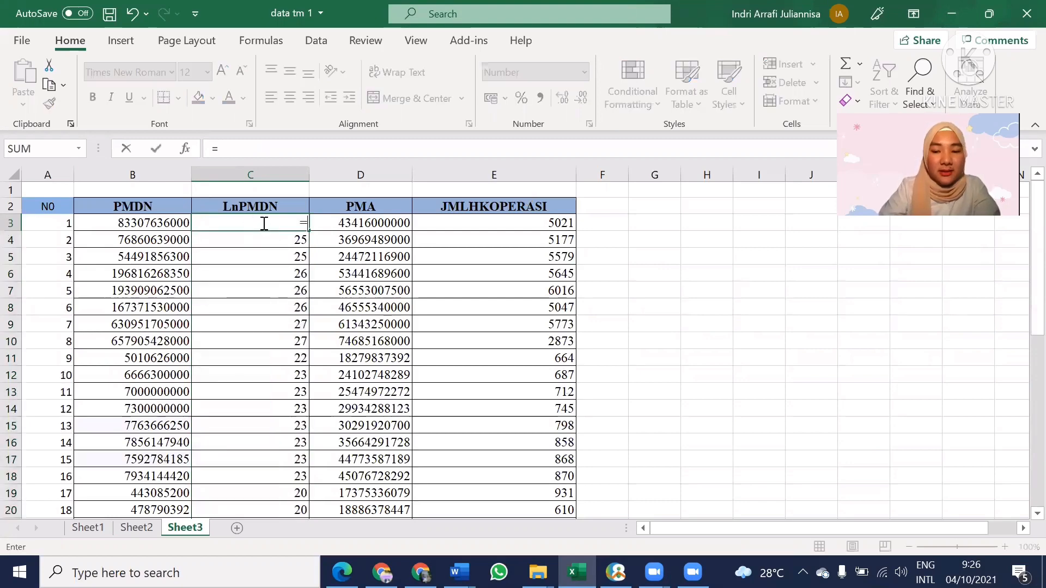
{"action": "type", "text": "ln("}
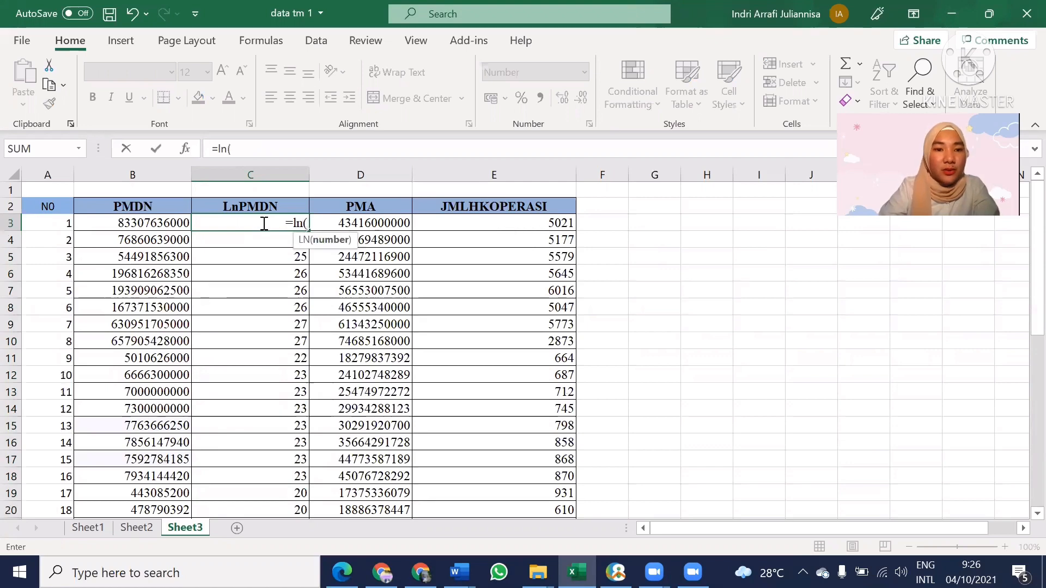
{"action": "left_click", "coordinate": [144, 220]}
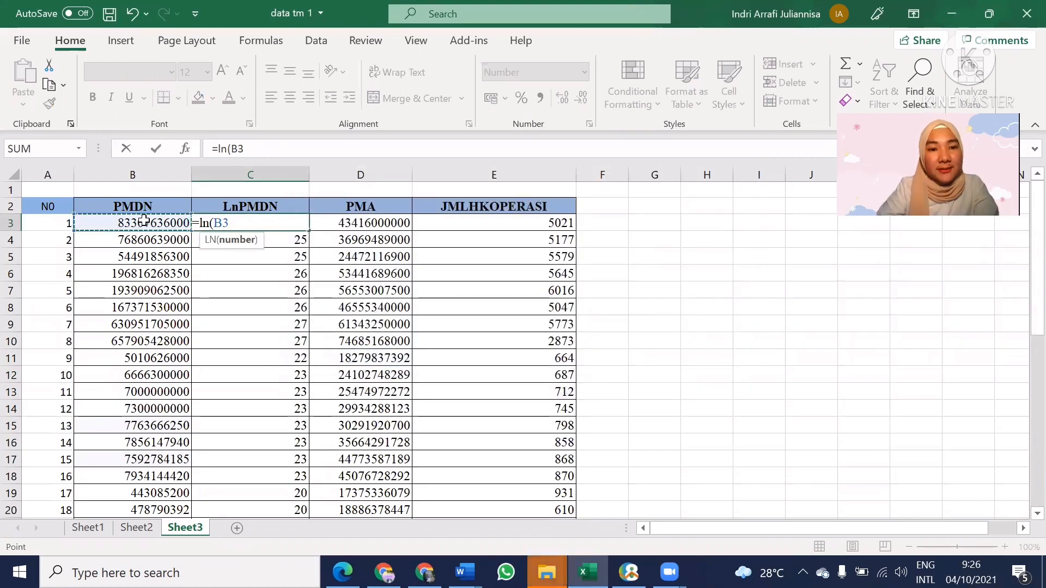
{"action": "type", "text": ")"}
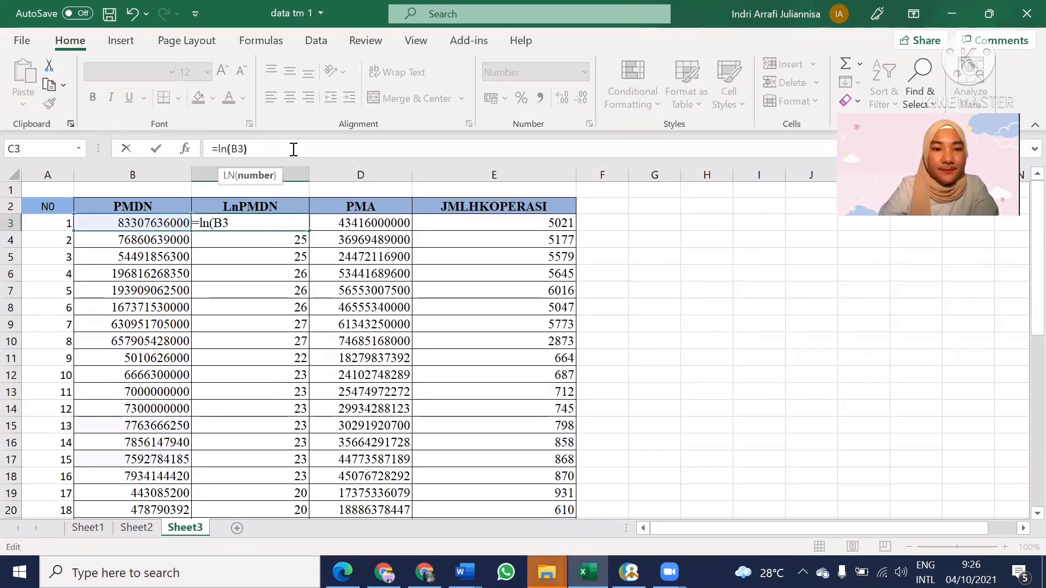
{"action": "key", "text": "Return"}
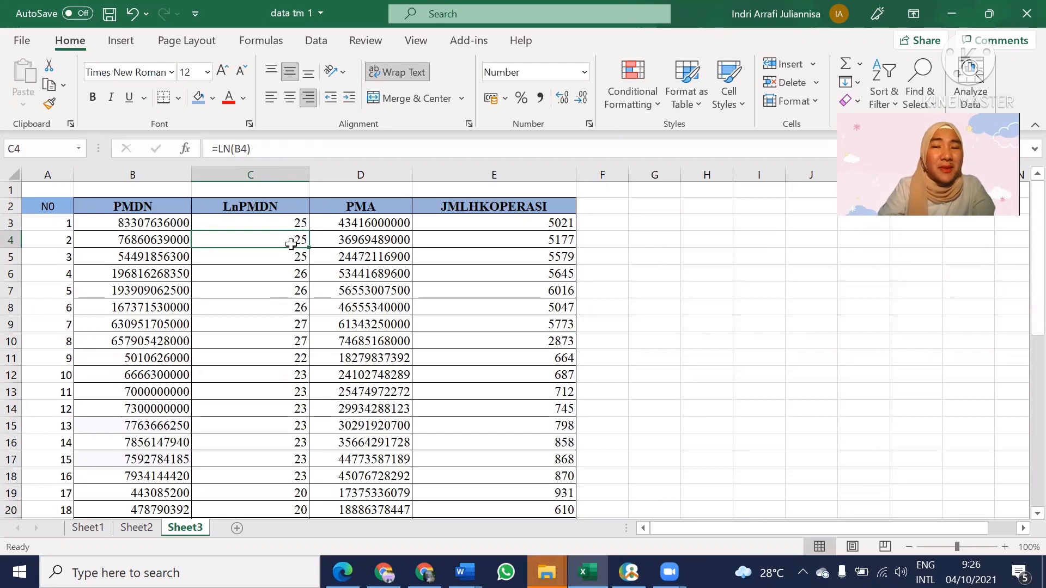
- Format all LnPMDN values in C3:C42 to show three decimal places
{"action": "left_click", "coordinate": [279, 166]}
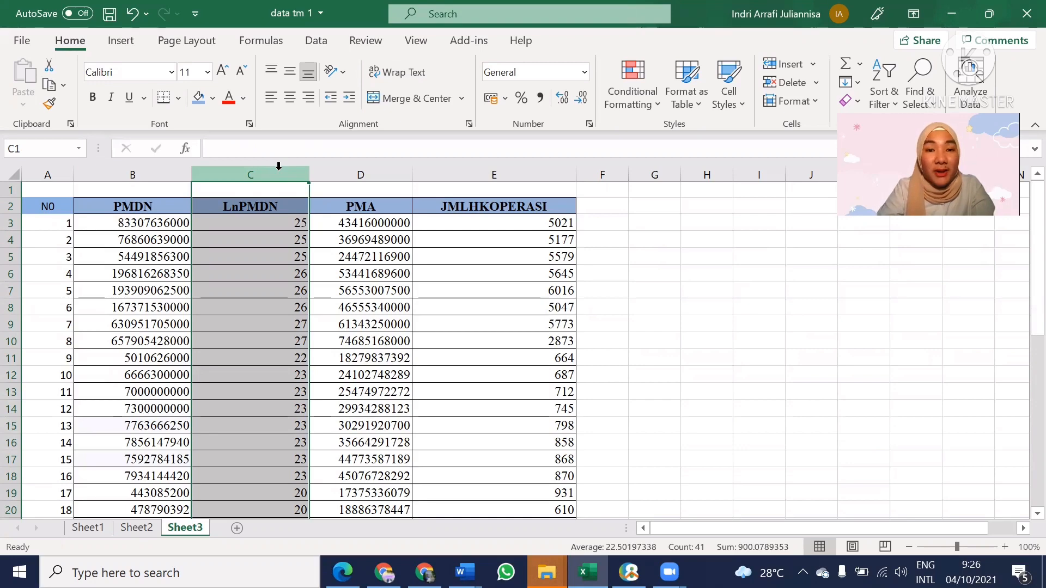
{"action": "left_click_drag", "start_coordinate": [278, 224], "coordinate": [296, 465]}
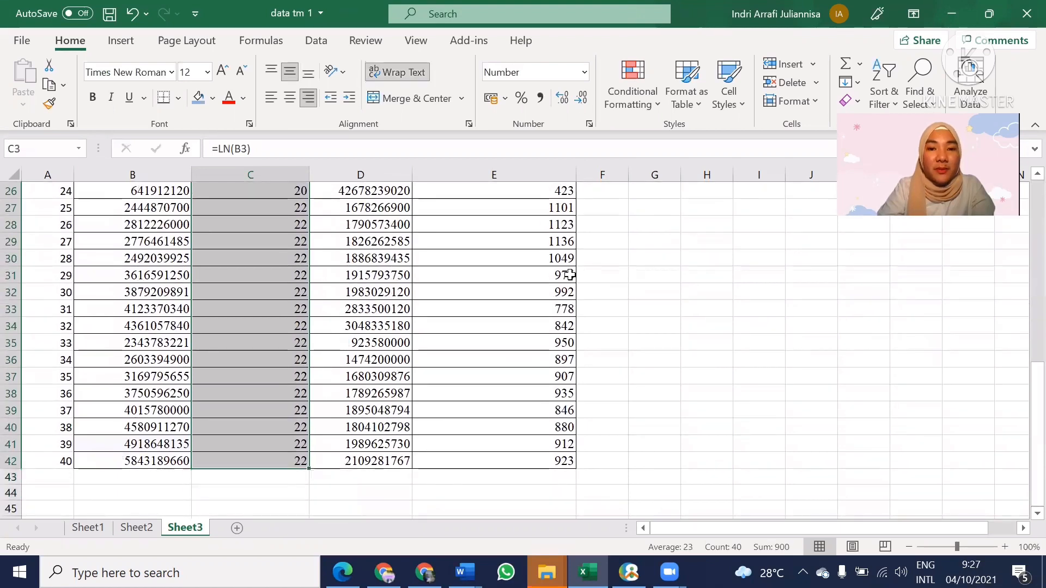
{"action": "scroll", "coordinate": [570, 271], "scroll_direction": "up", "scroll_amount": 8}
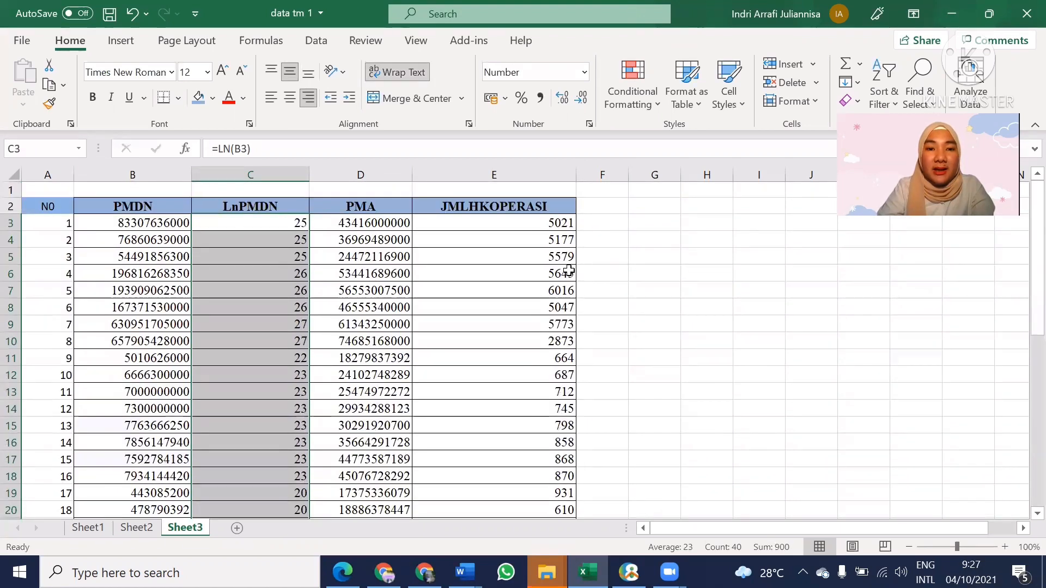
{"action": "left_click", "coordinate": [561, 98]}
{"action": "left_click", "coordinate": [562, 98]}
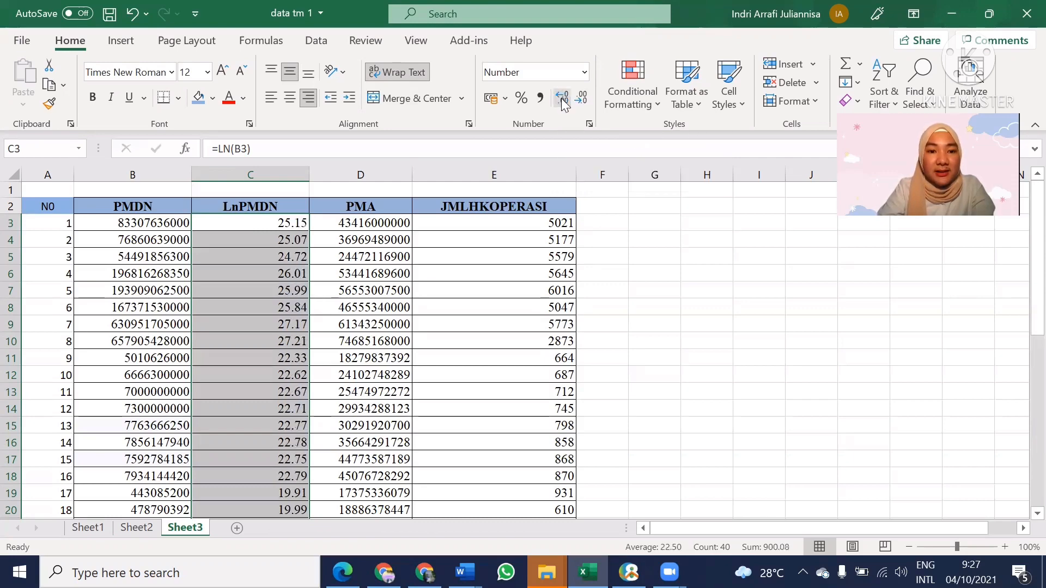
{"action": "left_click", "coordinate": [561, 98]}
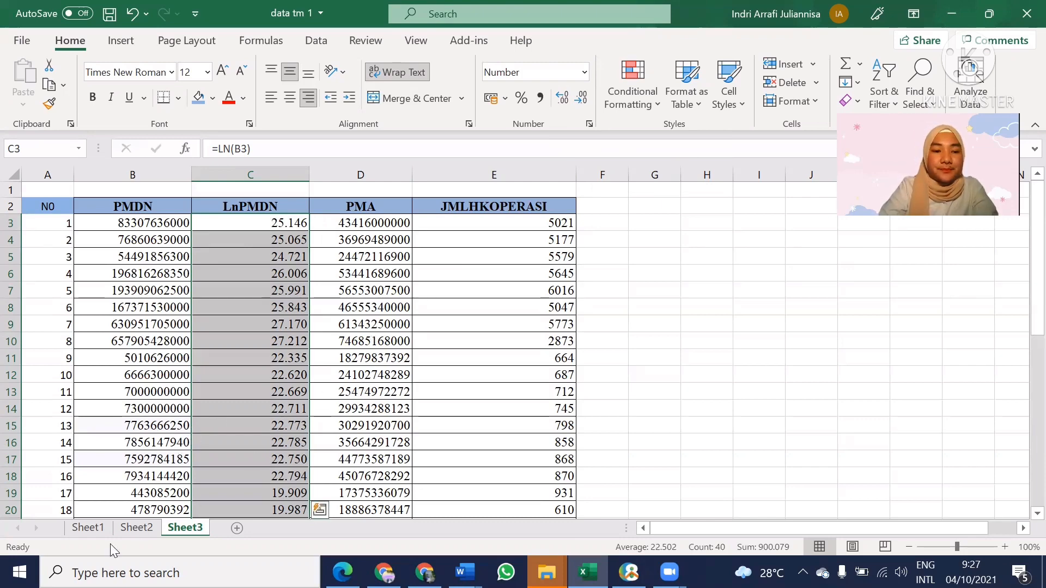
- Copy the LNPMDN, LNPMA and LNKOPERASI columns with their headers on Sheet2
{"action": "left_click", "coordinate": [139, 530]}
{"action": "scroll", "coordinate": [262, 452], "scroll_direction": "up", "scroll_amount": 8}
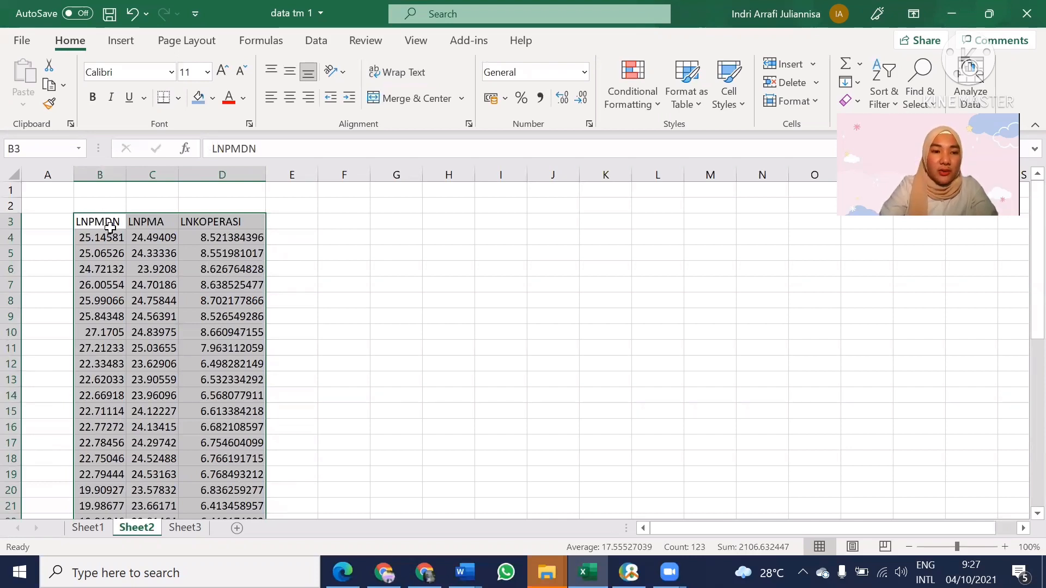
{"action": "key", "text": "ctrl+c"}
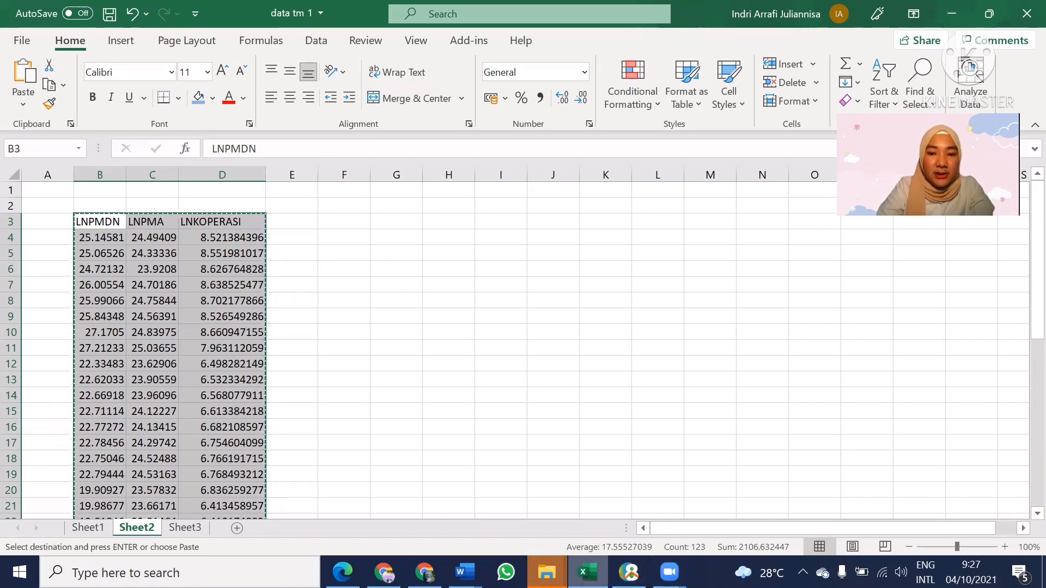
- Switch to the EViews group spreadsheet and rename the PMDN series as lnpmdn
{"action": "left_click", "coordinate": [629, 572]}
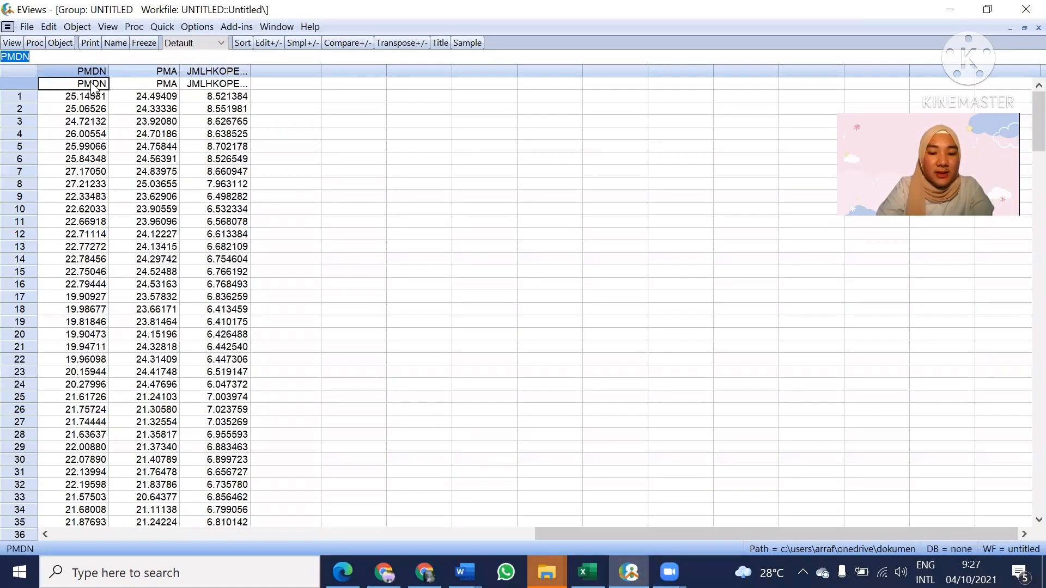
{"action": "left_click", "coordinate": [95, 96]}
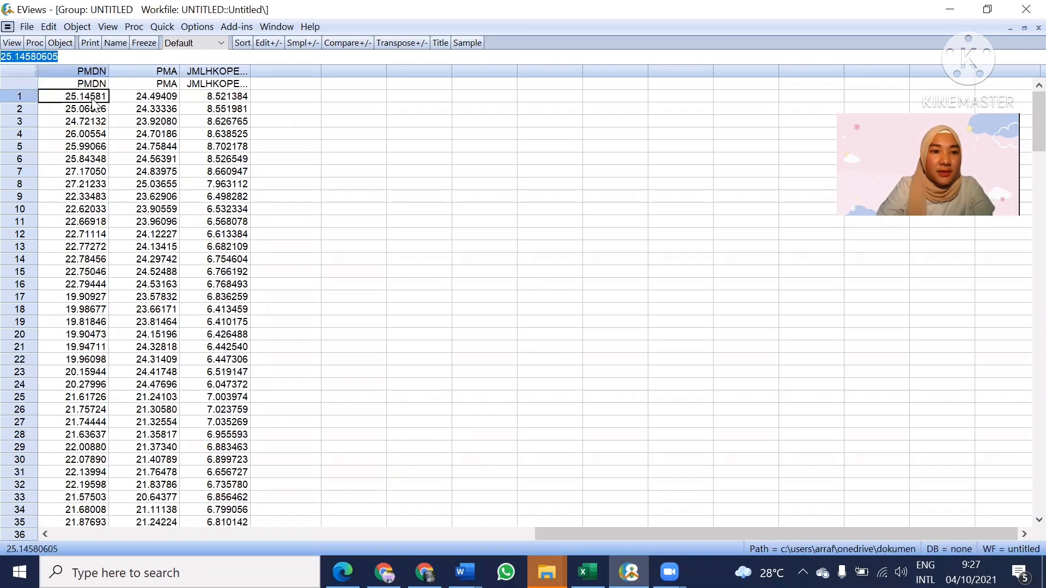
{"action": "left_click", "coordinate": [83, 88]}
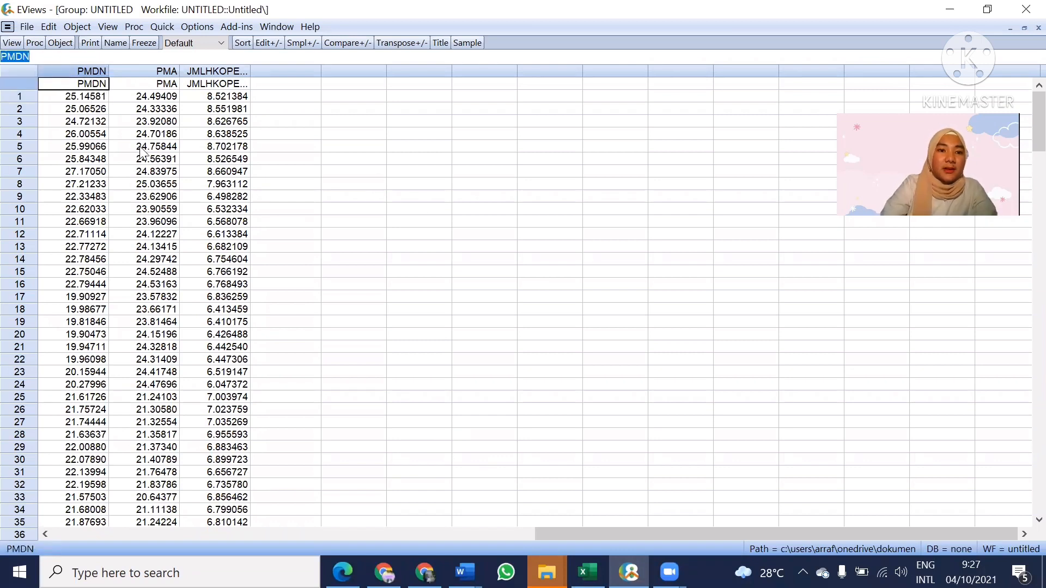
{"action": "left_click", "coordinate": [150, 86]}
{"action": "left_click", "coordinate": [99, 86]}
{"action": "type", "text": "ln"}
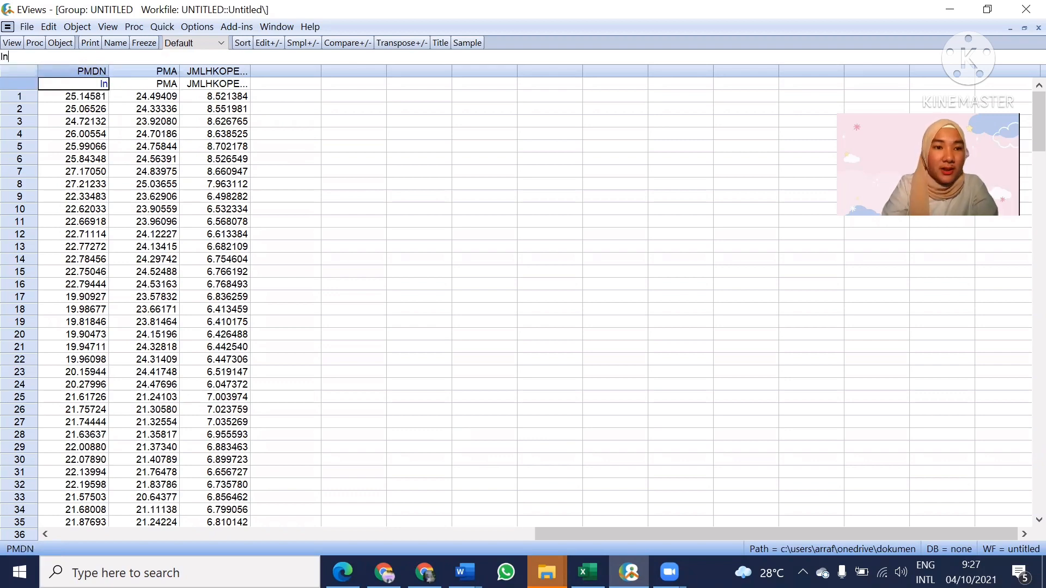
{"action": "type", "text": "pmdn"}
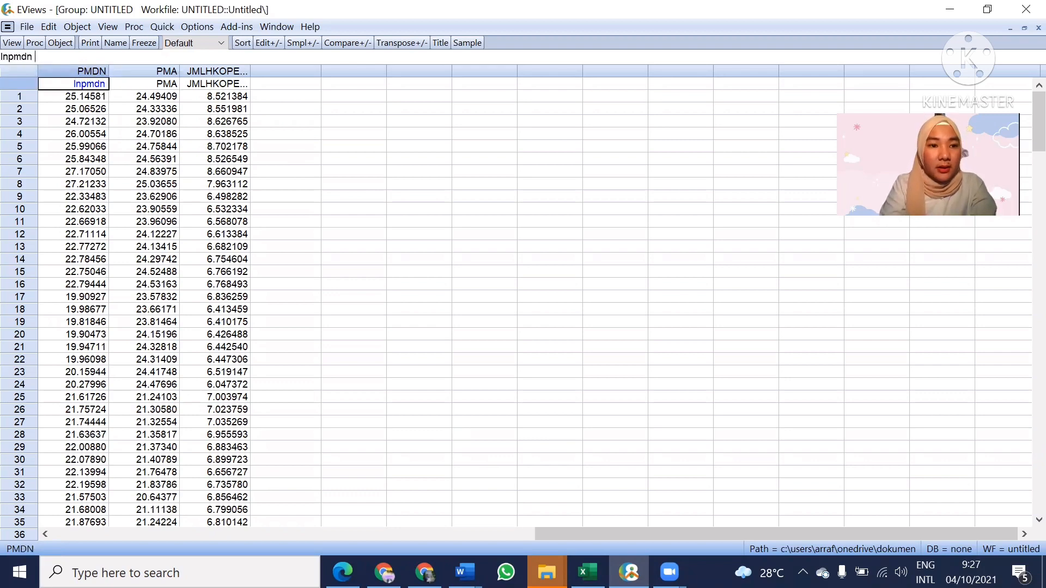
{"action": "key", "text": "Return"}
{"action": "key", "text": "Return"}
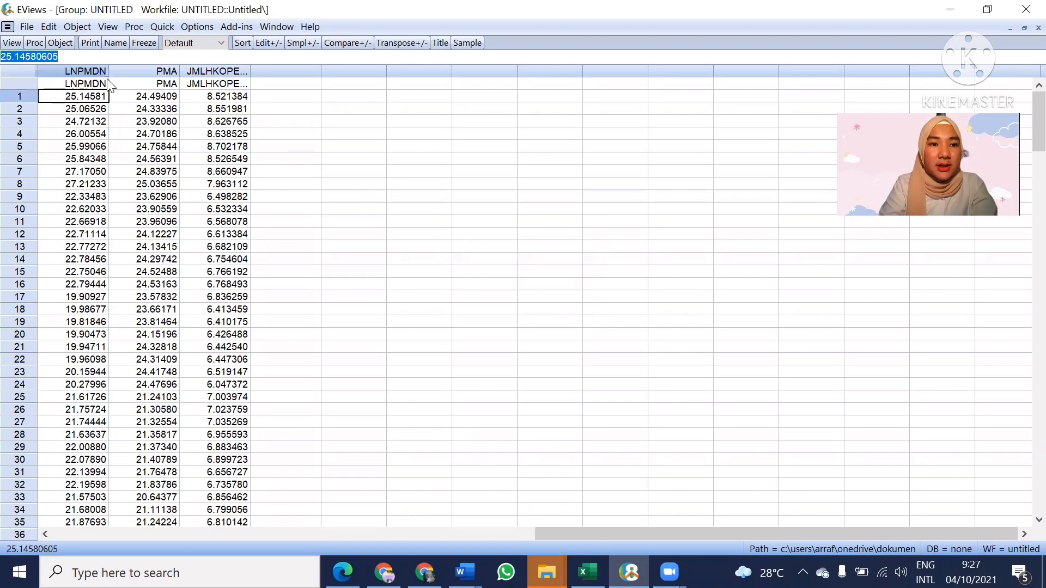
- Rename the PMA series in the group as lnpma and accept the rename
{"action": "left_click", "coordinate": [149, 86]}
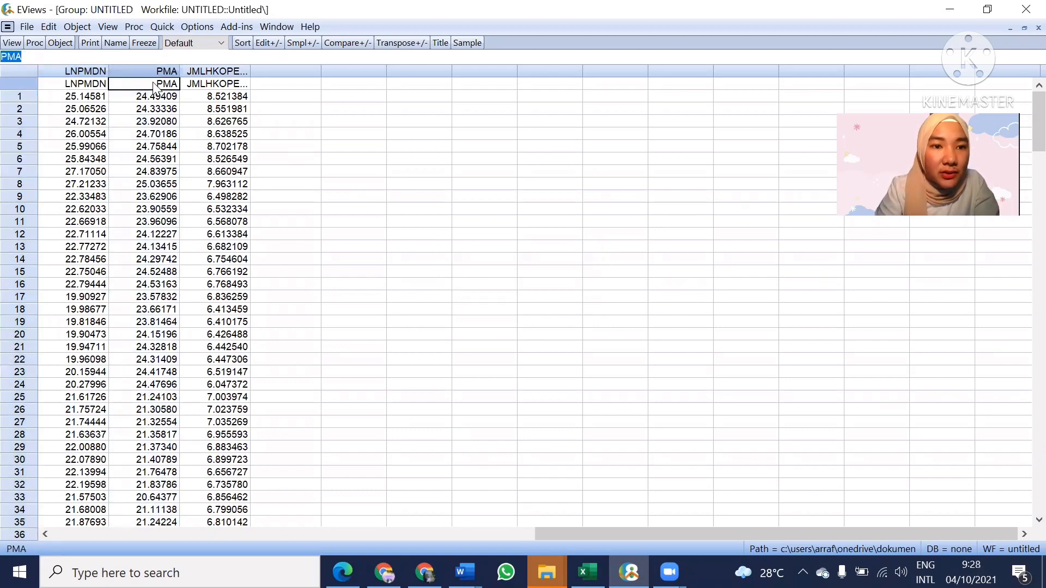
{"action": "type", "text": "lnpma"}
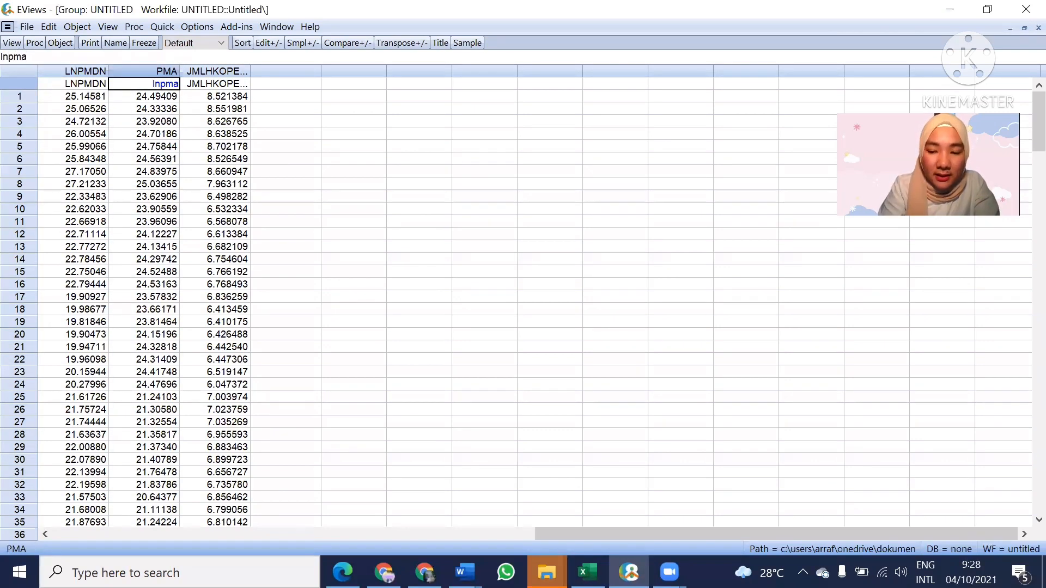
{"action": "key", "text": "Return"}
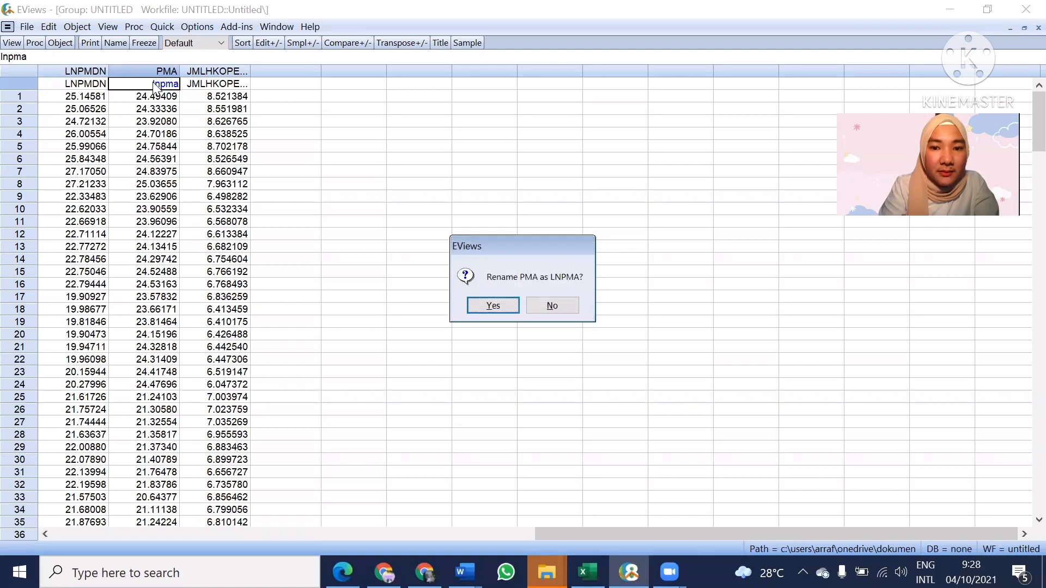
{"action": "key", "text": "Return"}
- Rename the JMLHKOPERASI series in the group as lnjmlhkop and accept the rename
{"action": "left_click", "coordinate": [203, 86]}
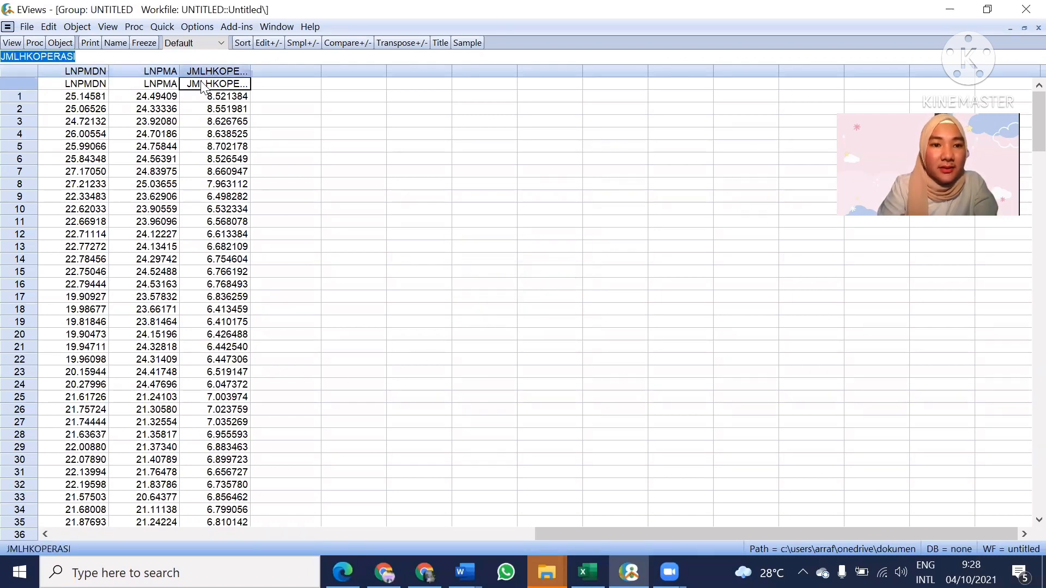
{"action": "type", "text": "lnj"}
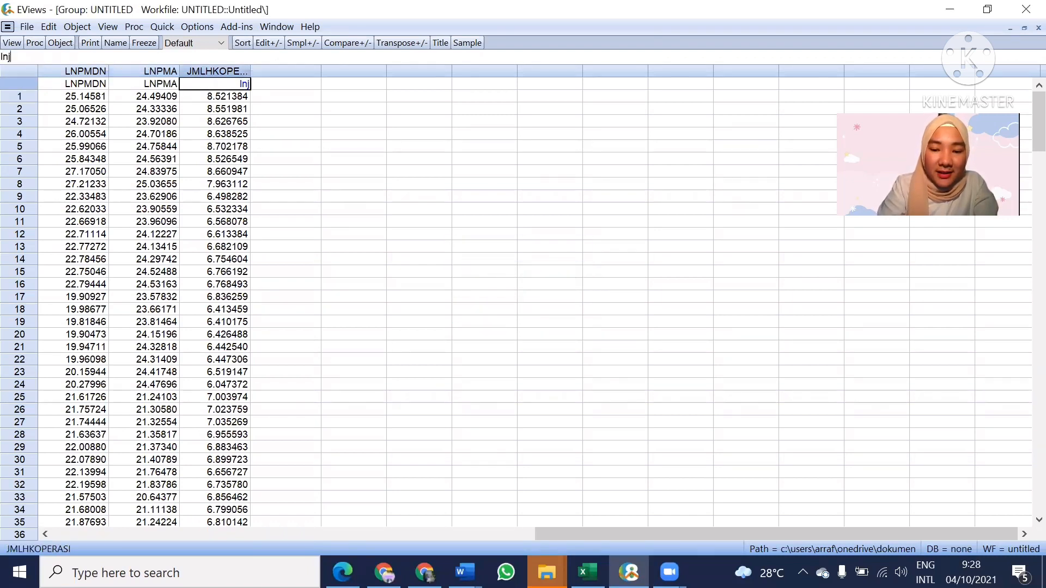
{"action": "type", "text": "mlhkop"}
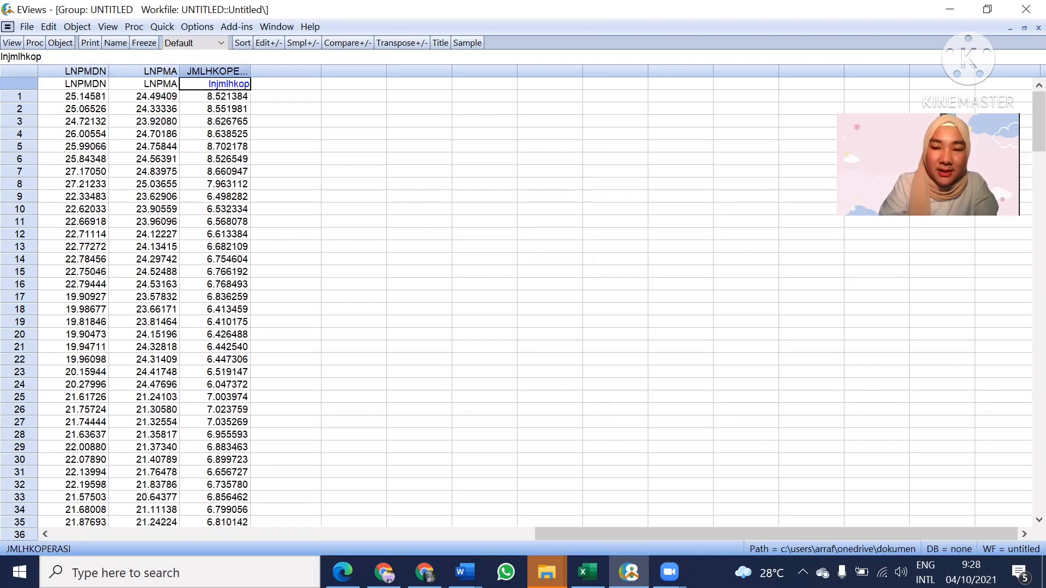
{"action": "key", "text": "Return"}
{"action": "key", "text": "Return"}
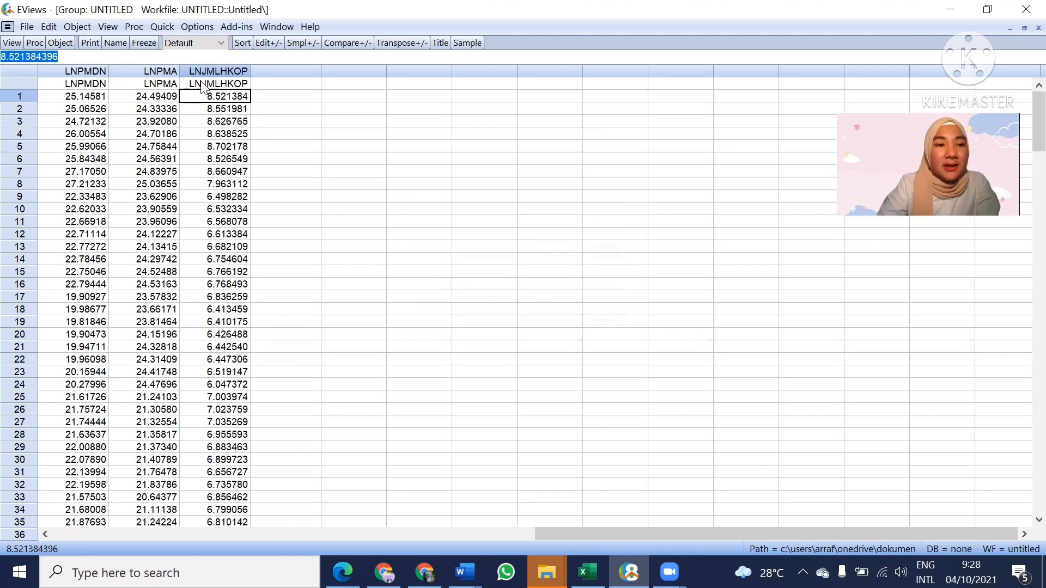
- Estimate a least-squares equation from the group, specified as lnpmdn c lnpma lnjmlhkop over sample 1 40
{"action": "left_click", "coordinate": [12, 43]}
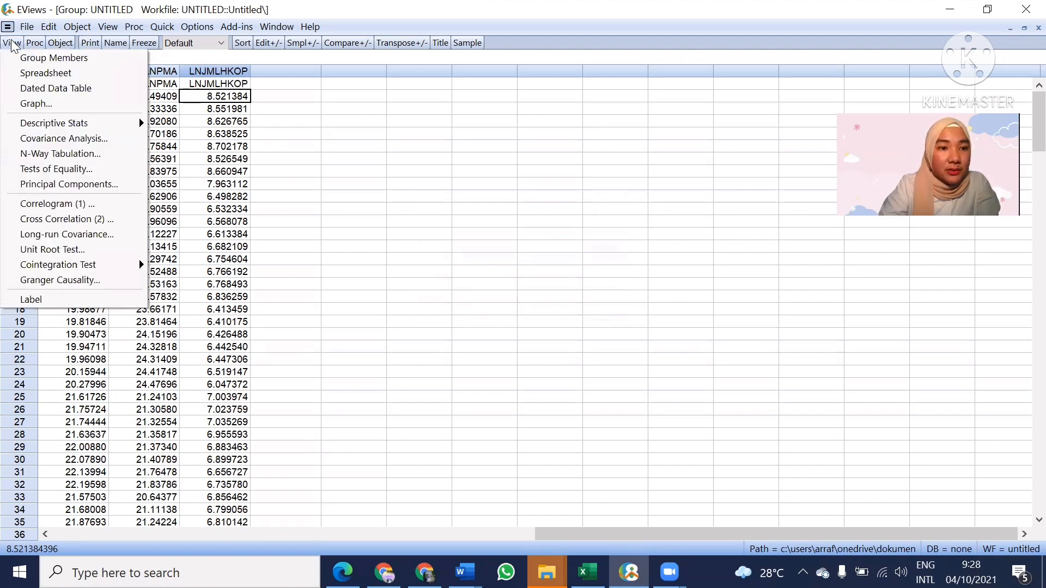
{"action": "left_click", "coordinate": [34, 43]}
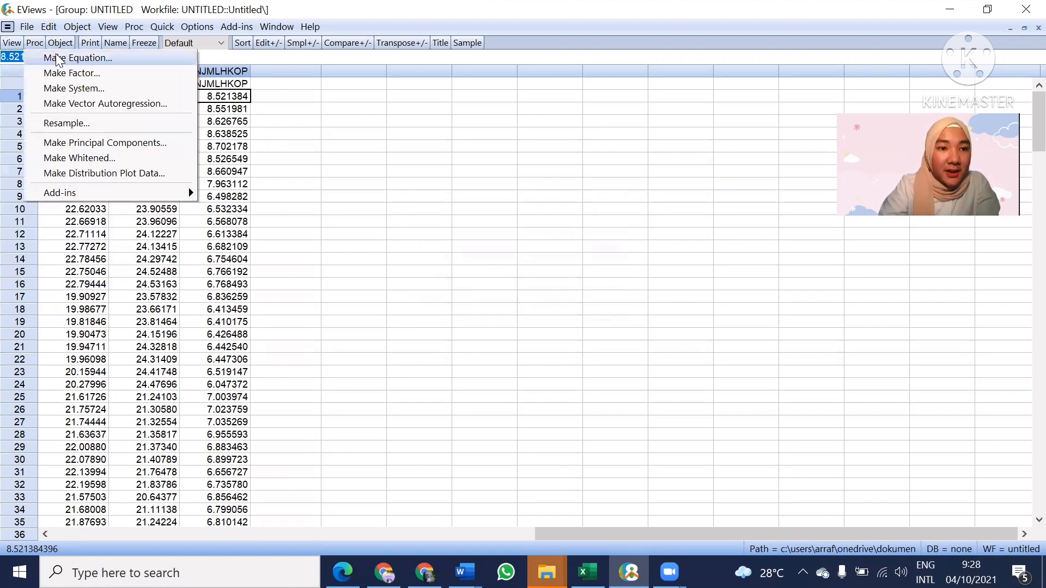
{"action": "left_click", "coordinate": [133, 54]}
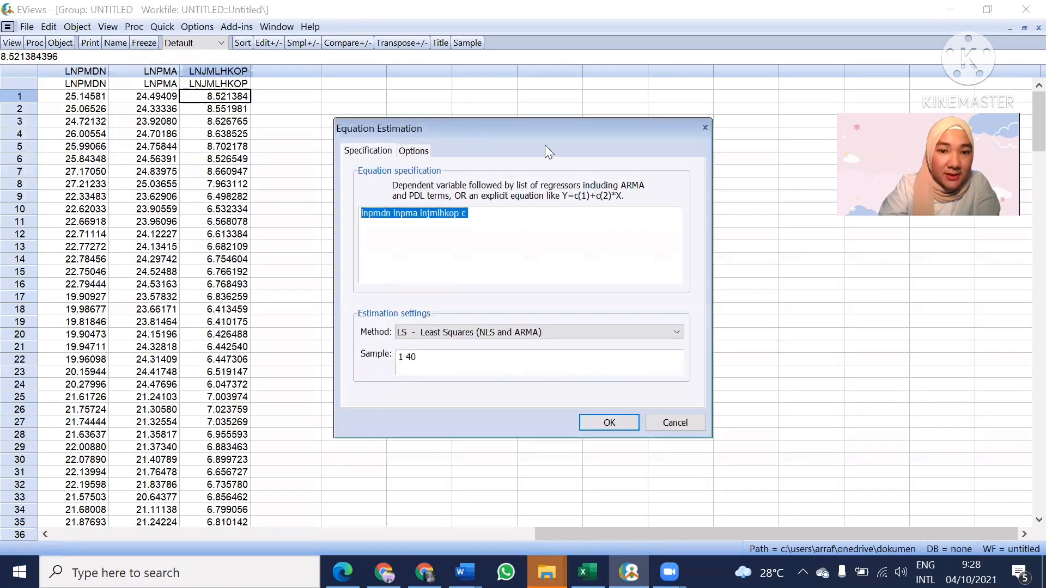
{"action": "left_click", "coordinate": [536, 214]}
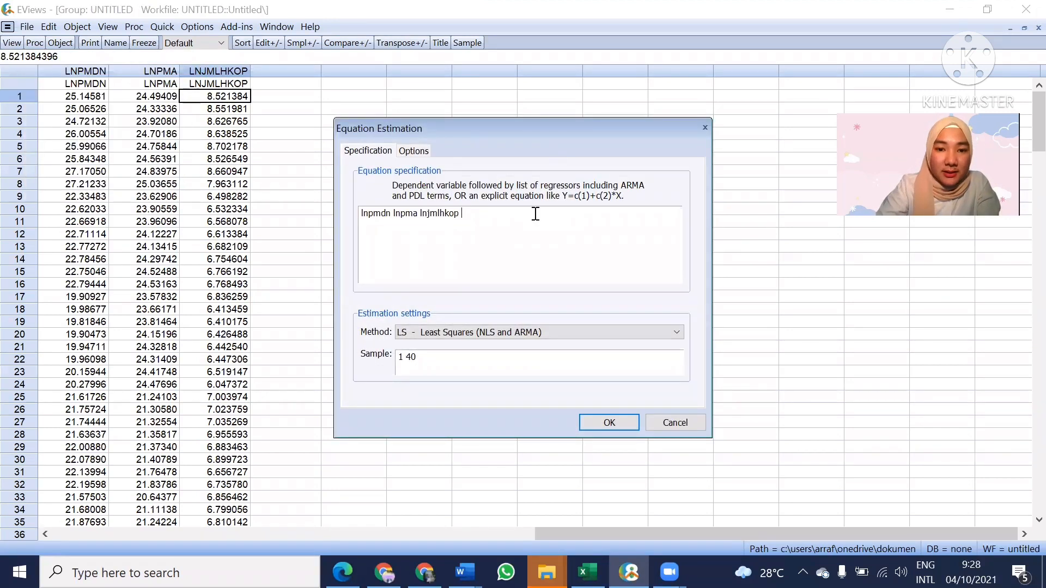
{"action": "left_click", "coordinate": [394, 213]}
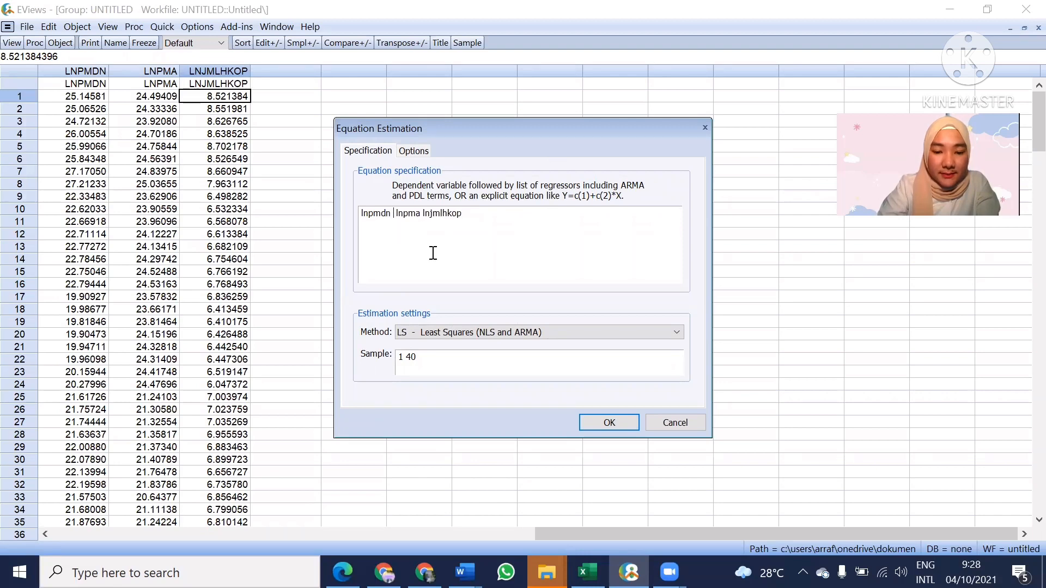
{"action": "type", "text": "c"}
{"action": "left_click", "coordinate": [610, 423]}
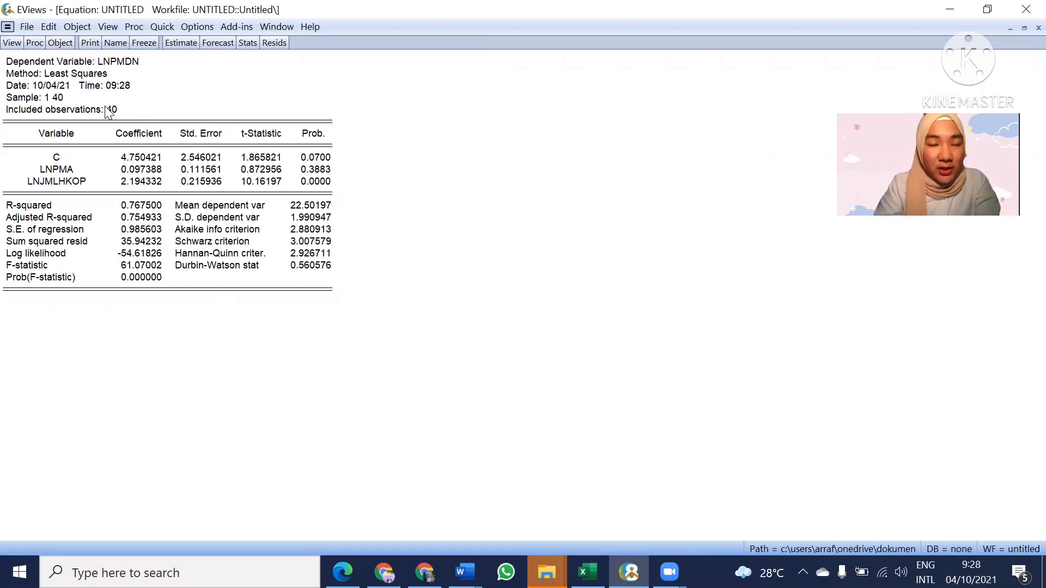
- Run the histogram normality test on the residuals of the log-series equation
{"action": "left_click", "coordinate": [14, 45]}
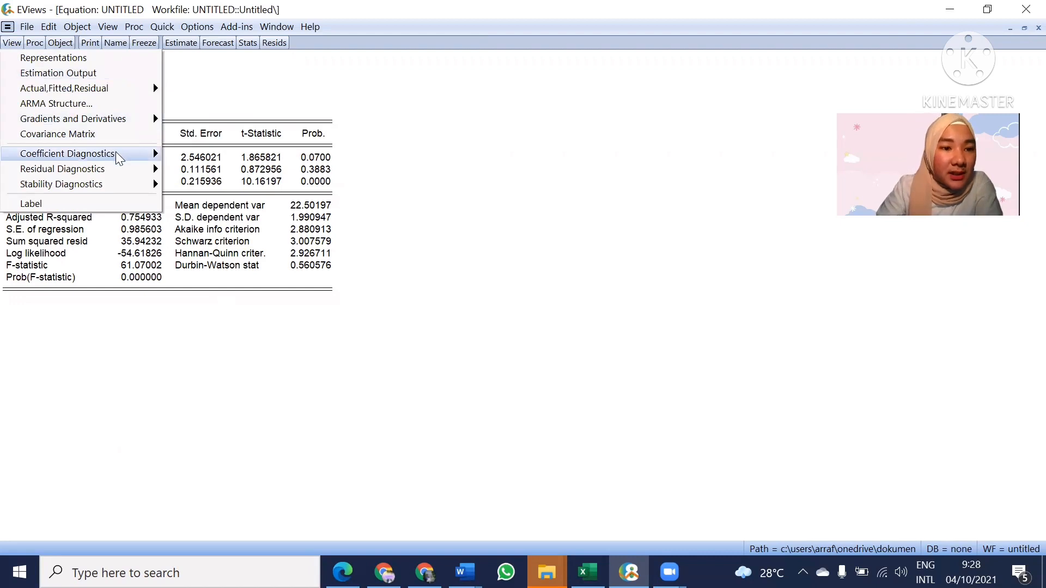
{"action": "mouse_move", "coordinate": [118, 157]}
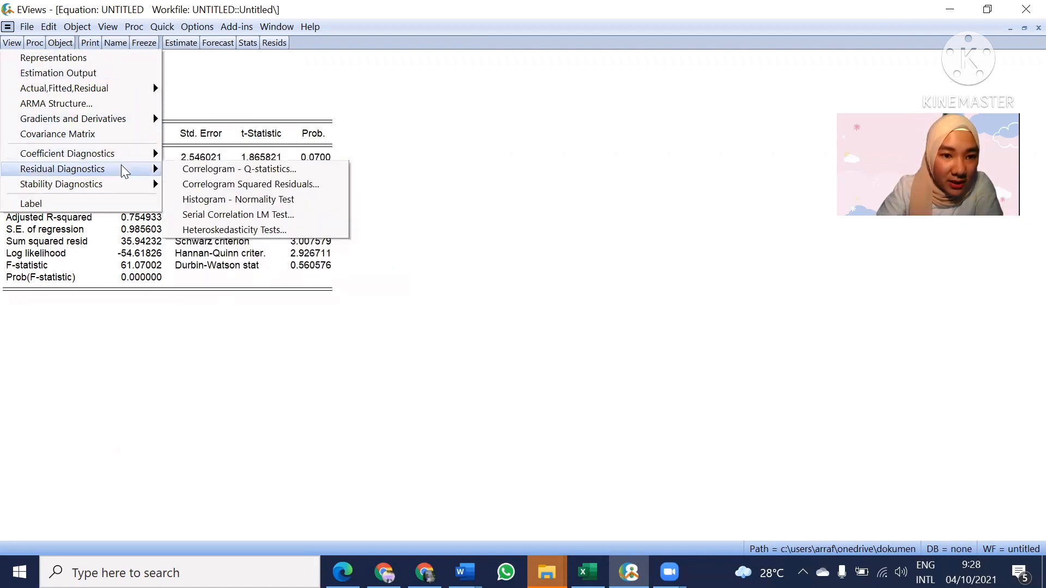
{"action": "left_click", "coordinate": [231, 202]}
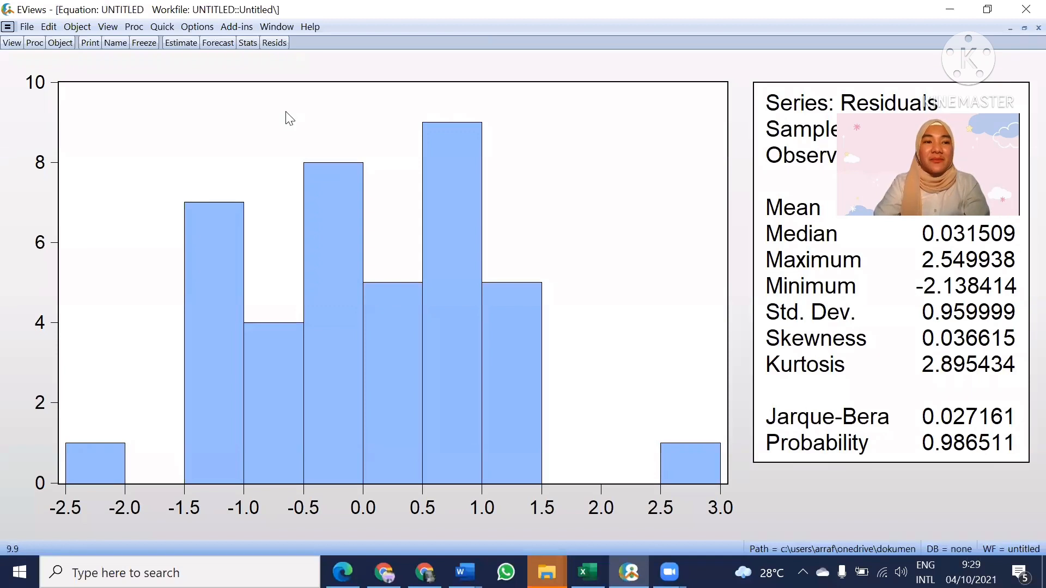
- Display the Variance Inflation Factors for the equation's coefficients to test for multicollinearity
{"action": "left_click", "coordinate": [19, 41]}
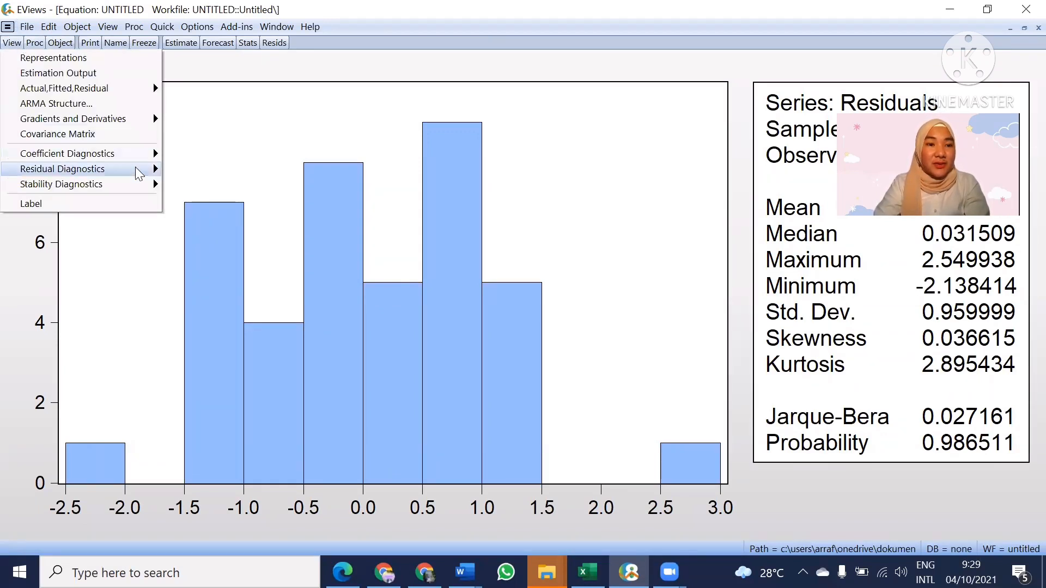
{"action": "mouse_move", "coordinate": [141, 179]}
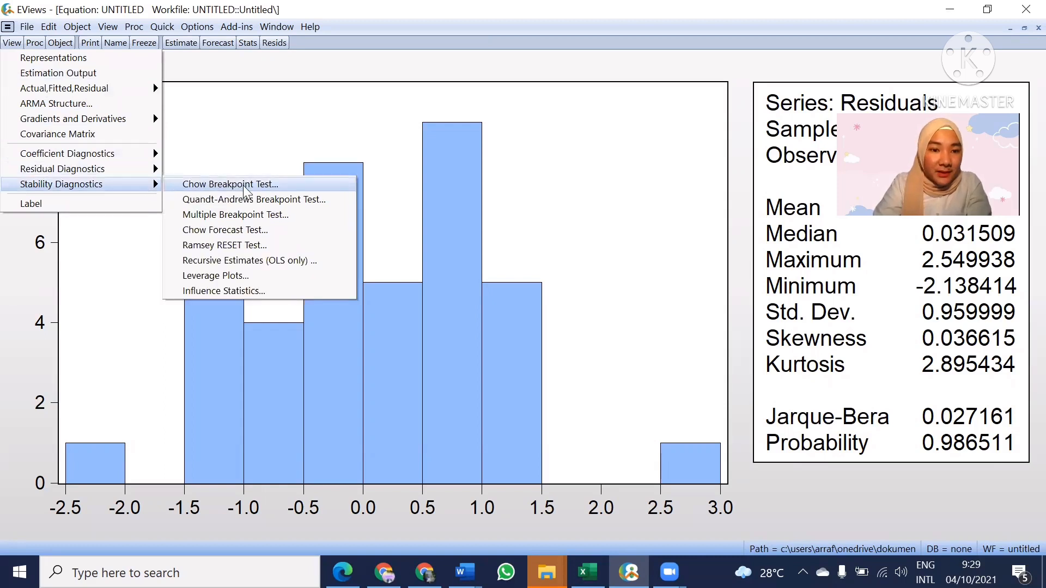
{"action": "mouse_move", "coordinate": [158, 158]}
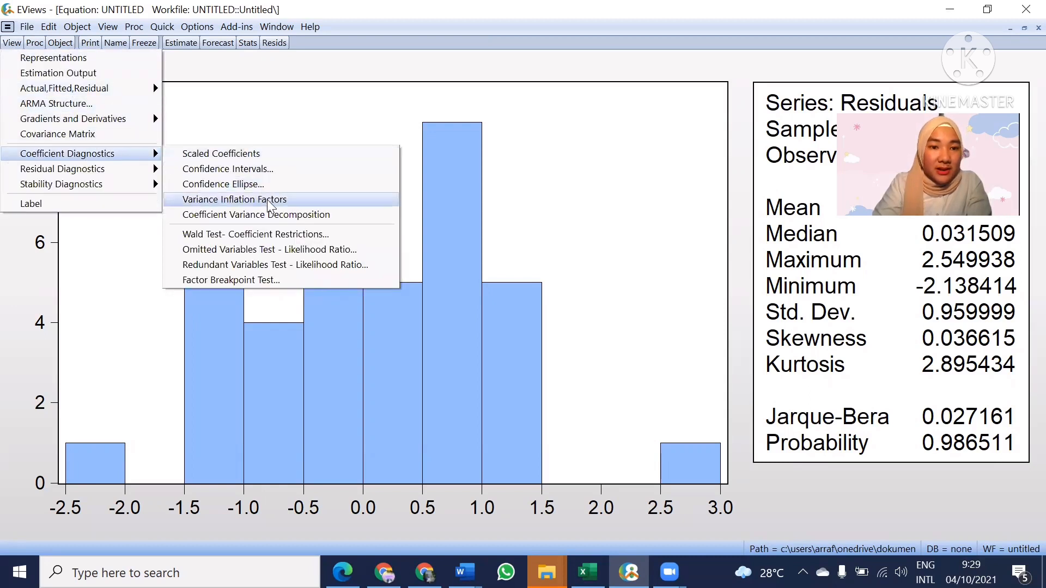
{"action": "left_click", "coordinate": [277, 200]}
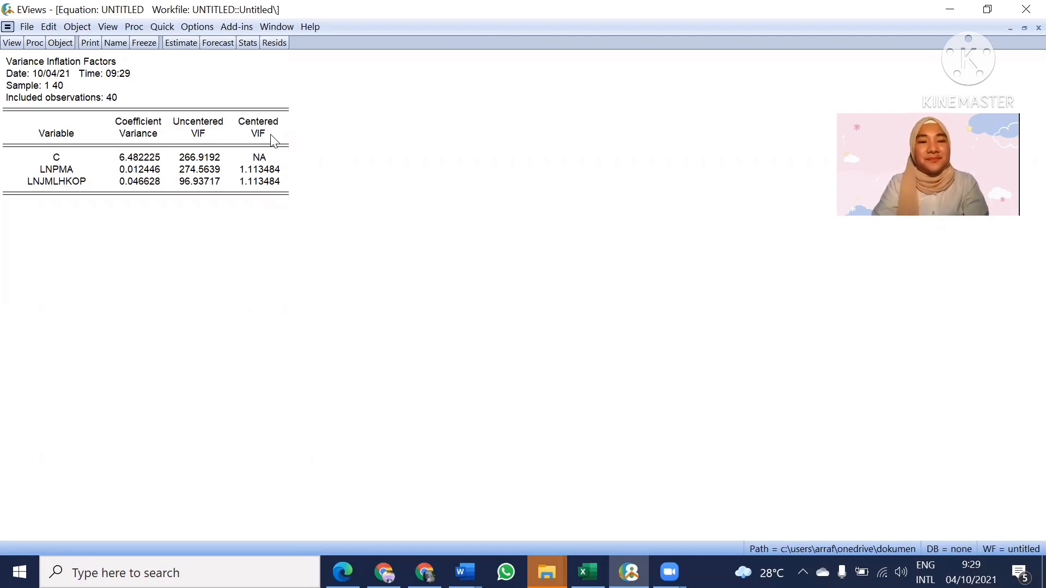
- Run the Breusch-Pagan-Godfrey heteroskedasticity test with regressors c lnpma lnjmlhkop and check its F and Chi-Square probabilities
{"action": "left_click", "coordinate": [12, 44]}
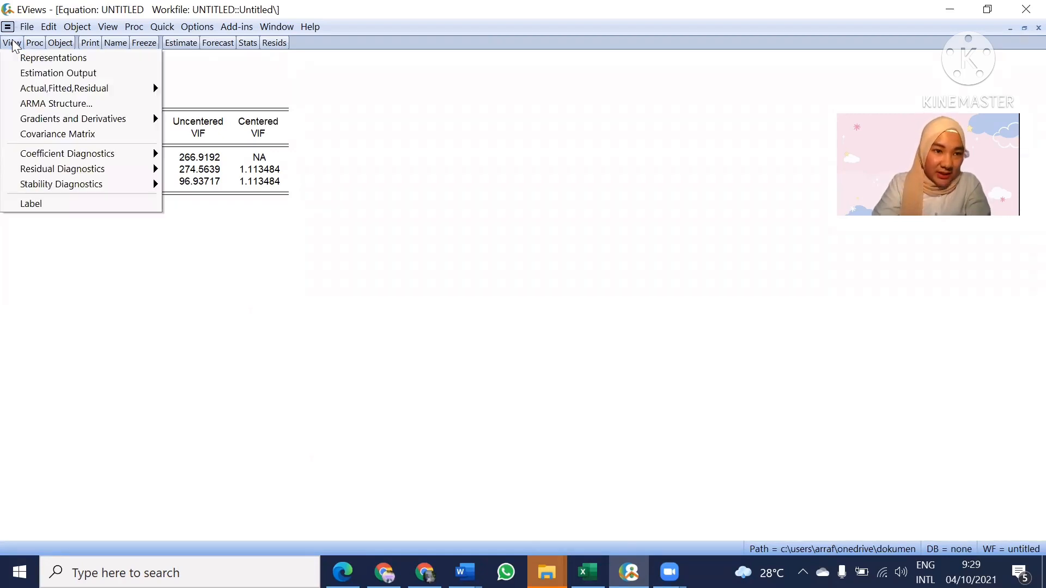
{"action": "mouse_move", "coordinate": [86, 175]}
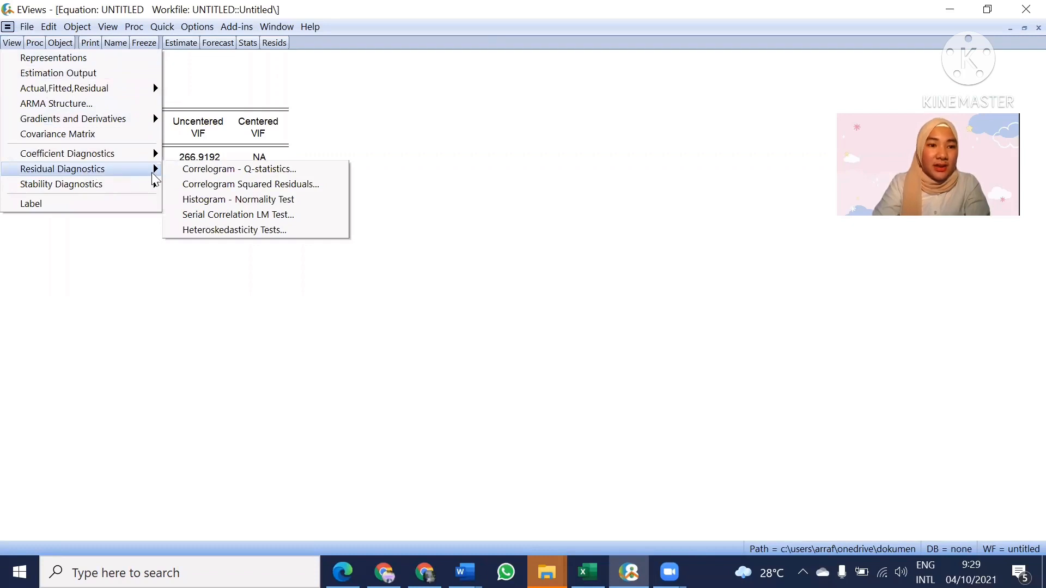
{"action": "left_click", "coordinate": [280, 232]}
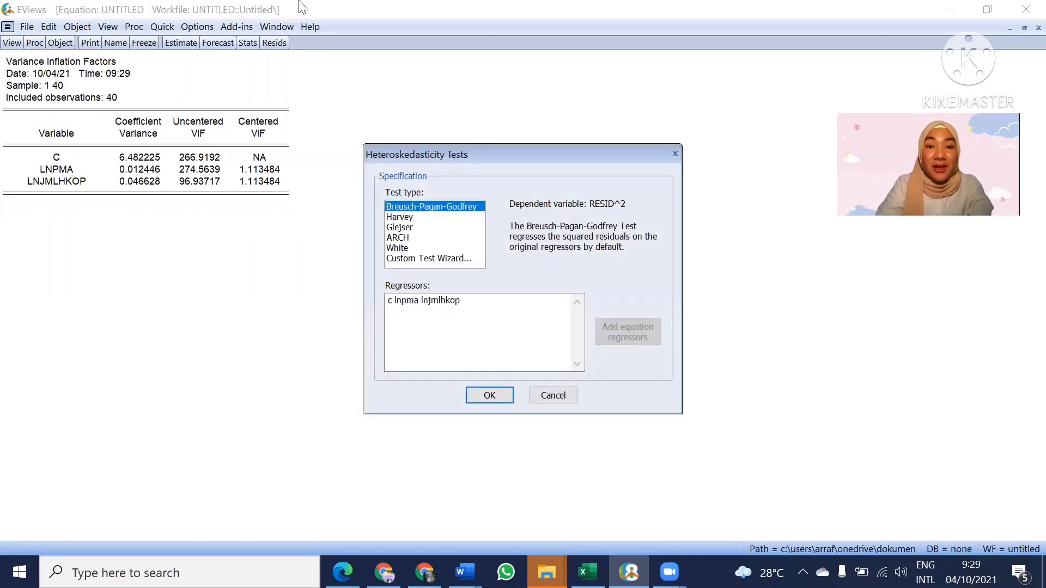
{"action": "left_click", "coordinate": [509, 397]}
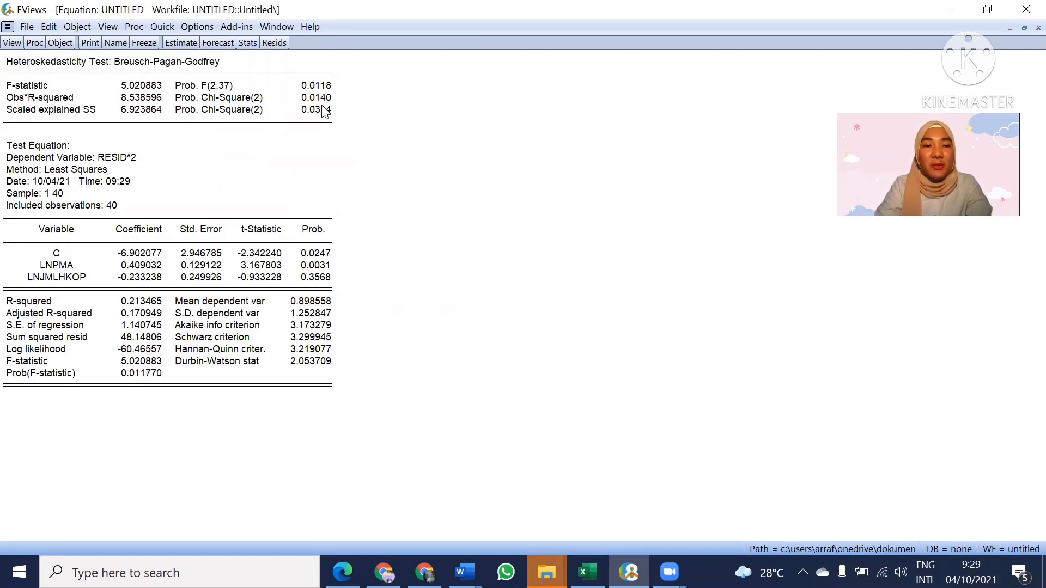
{"action": "left_click", "coordinate": [327, 88]}
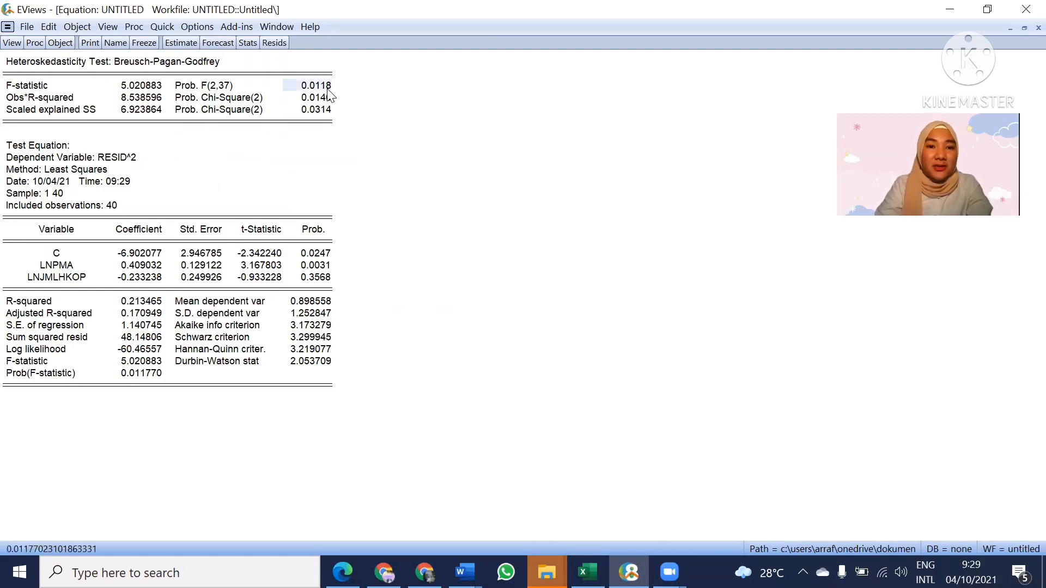
{"action": "left_click", "coordinate": [326, 101]}
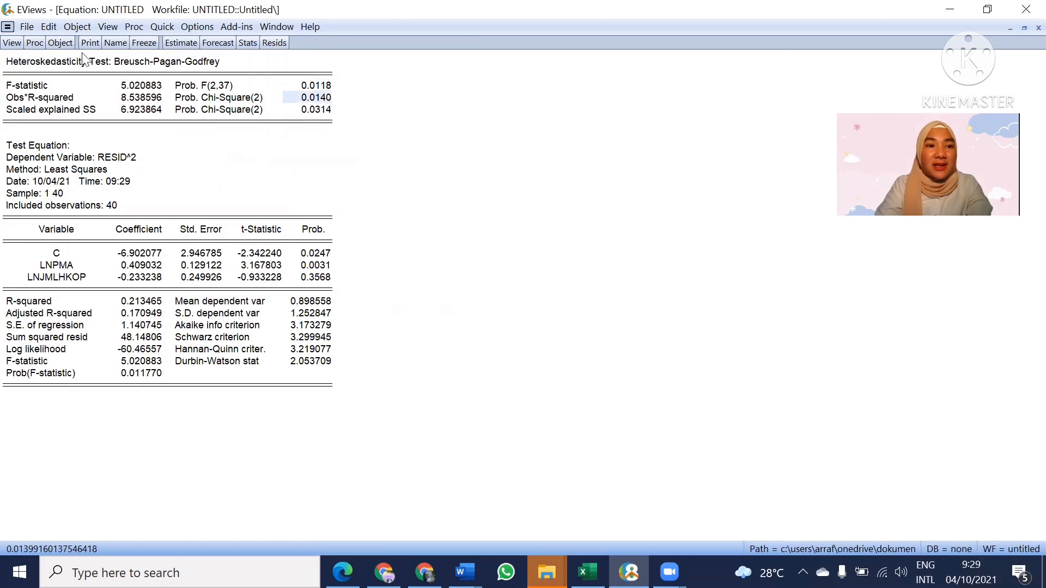
- Run the heteroskedasticity test again using the Harvey test type with regressors c lnpma lnjmlhkop
{"action": "left_click", "coordinate": [15, 43]}
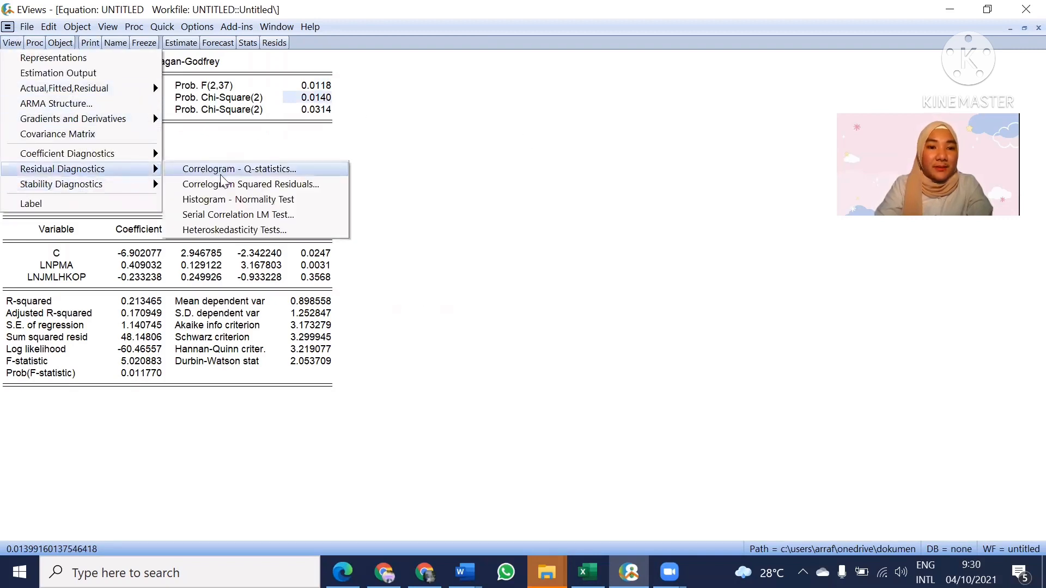
{"action": "left_click", "coordinate": [240, 230]}
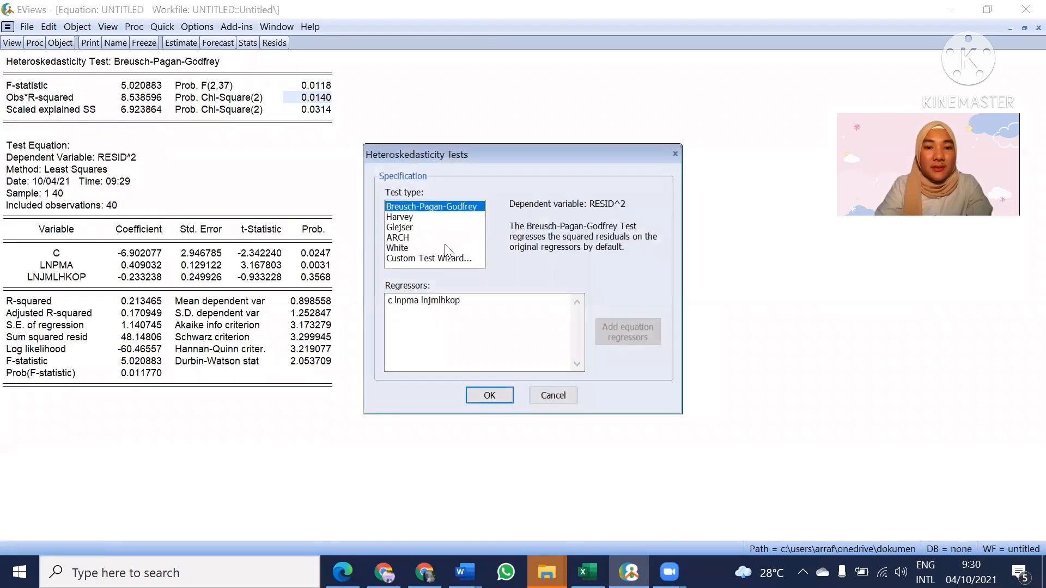
{"action": "left_click", "coordinate": [418, 217]}
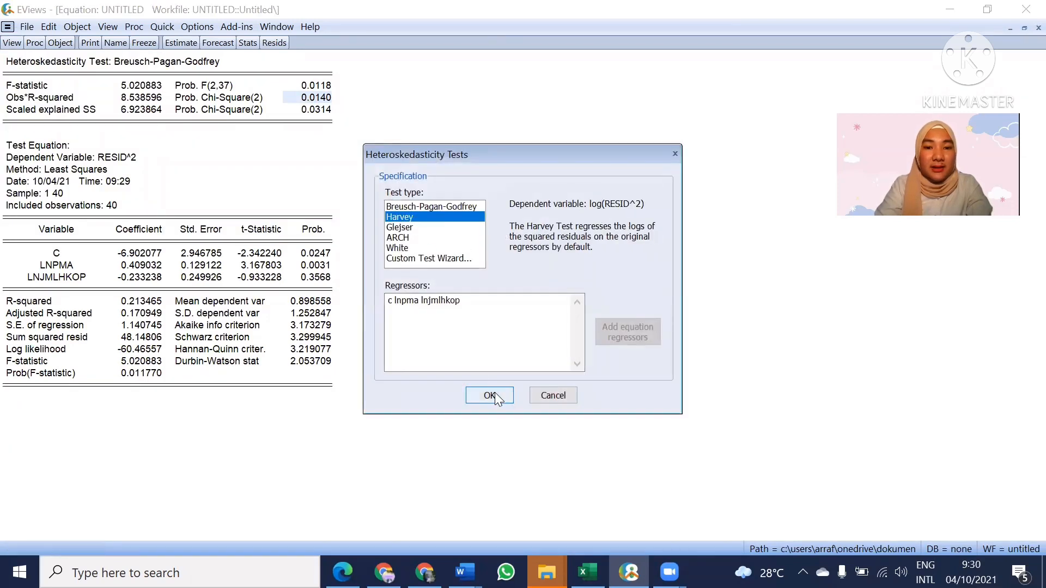
{"action": "left_click", "coordinate": [490, 396]}
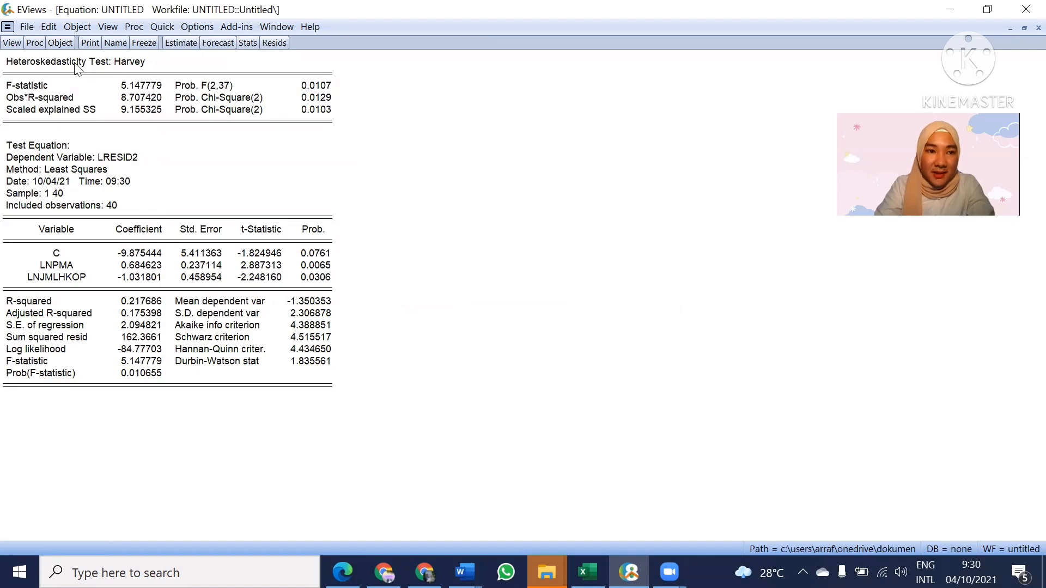
- Run the Glejser heteroskedasticity test on the equation with regressors c lnpma lnjmlhkop
{"action": "left_click", "coordinate": [11, 42]}
{"action": "mouse_move", "coordinate": [132, 183]}
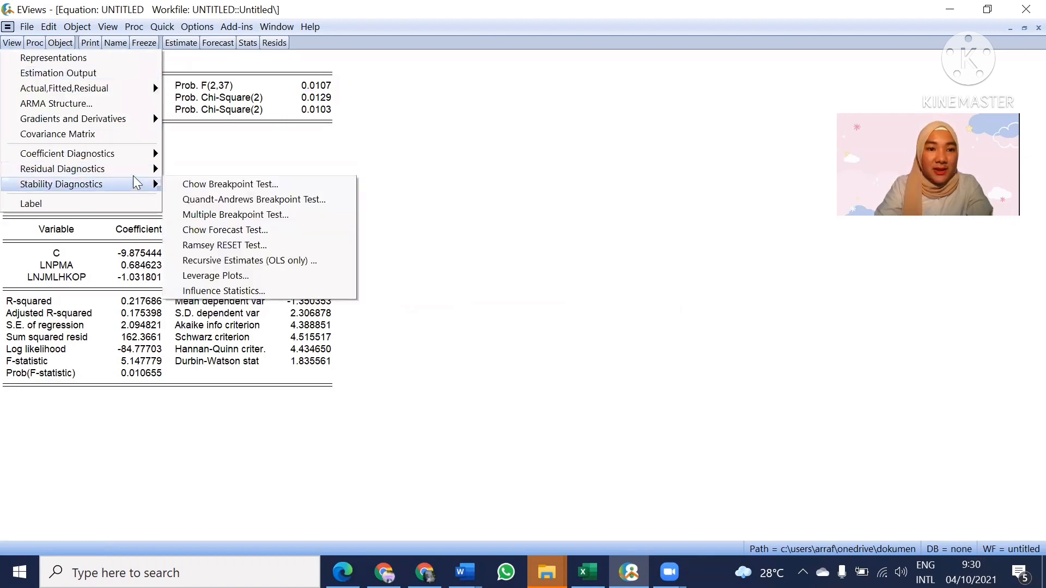
{"action": "left_click", "coordinate": [229, 230]}
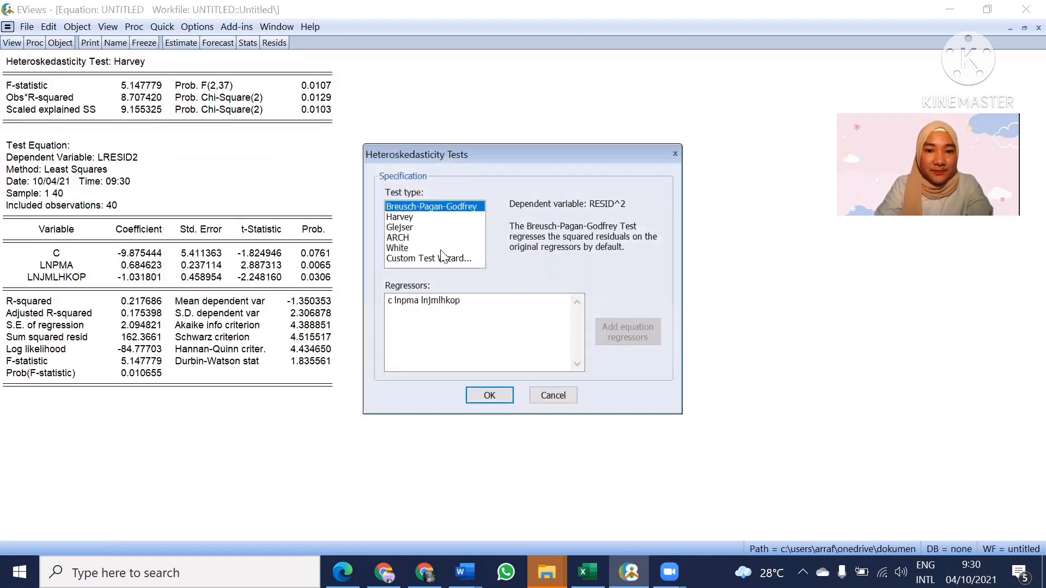
{"action": "left_click", "coordinate": [406, 227]}
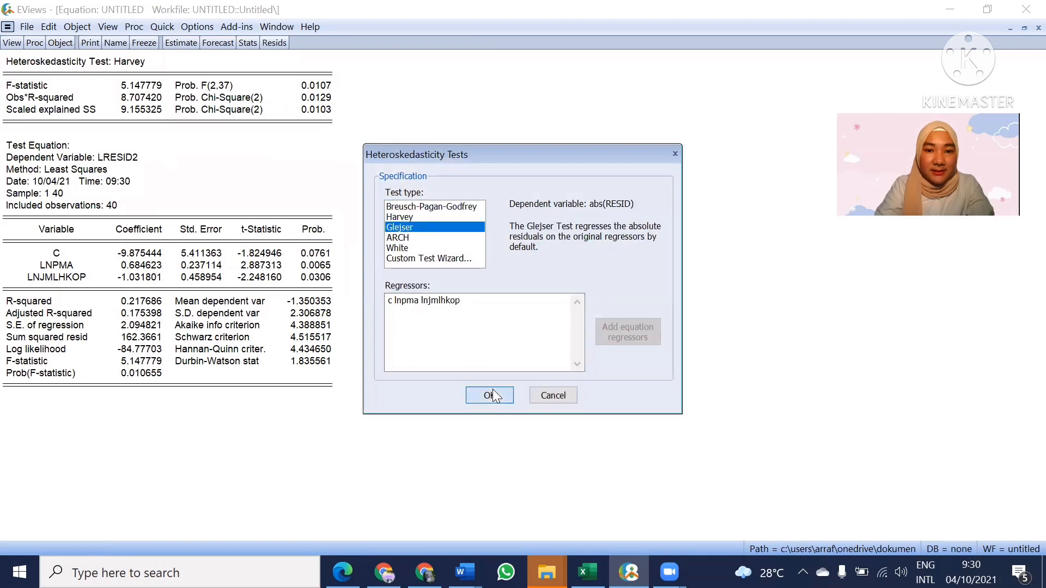
{"action": "left_click", "coordinate": [490, 395]}
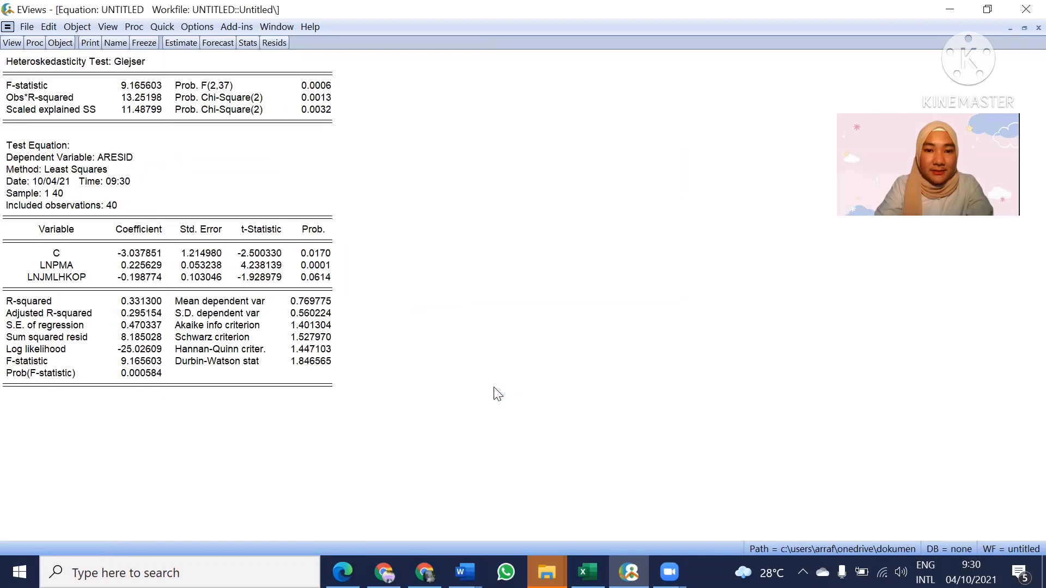
- Run the White heteroskedasticity test on the equation residuals with White cross terms included
{"action": "left_click", "coordinate": [16, 47]}
{"action": "mouse_move", "coordinate": [147, 171]}
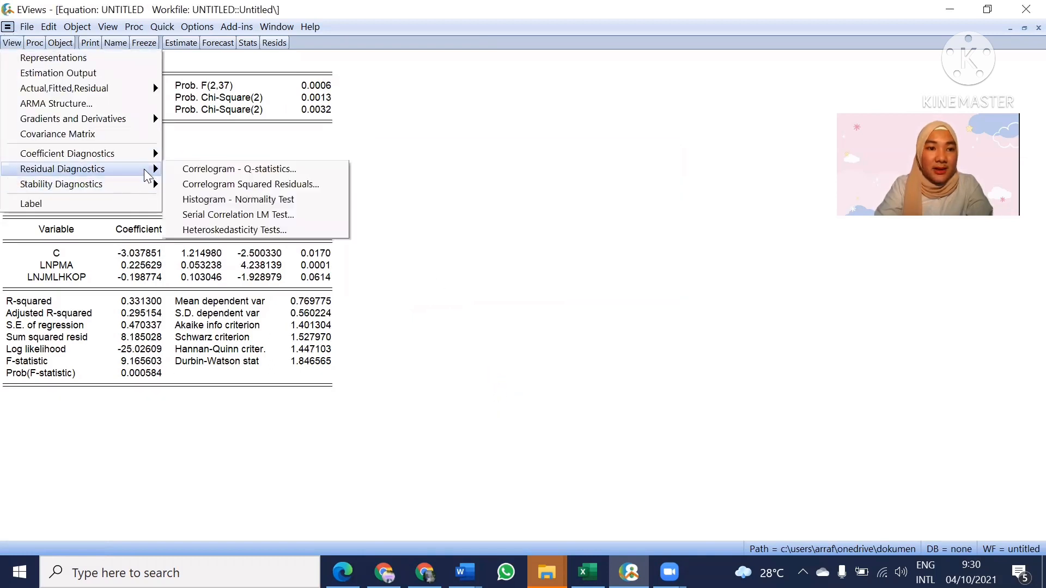
{"action": "left_click", "coordinate": [246, 231]}
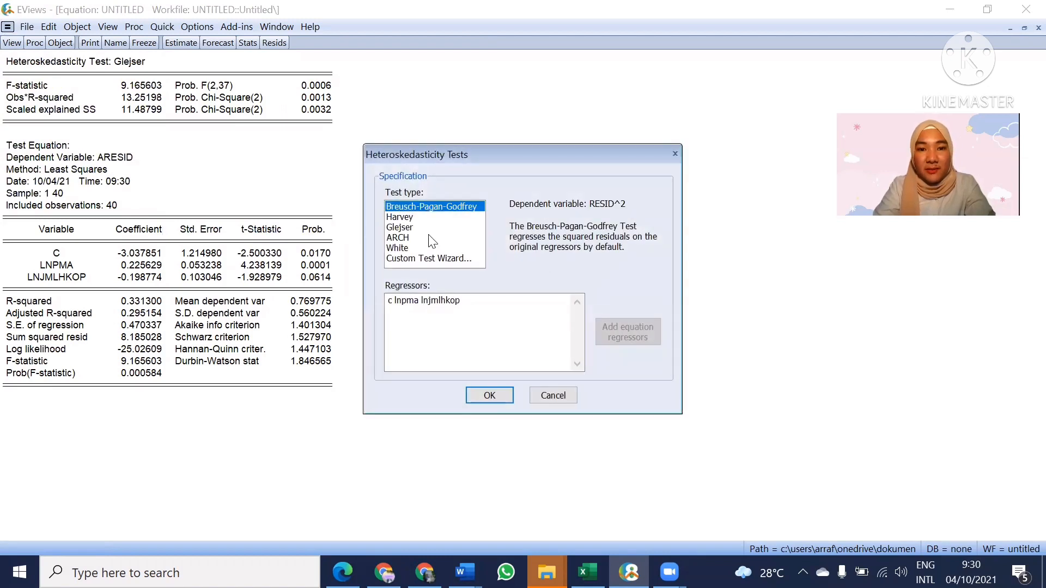
{"action": "left_click", "coordinate": [401, 249]}
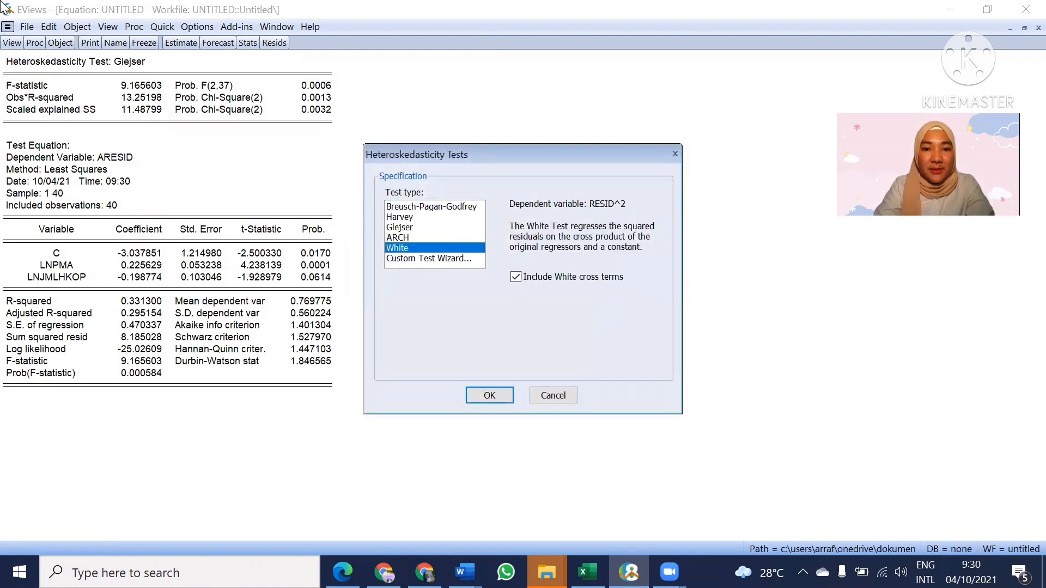
{"action": "left_click", "coordinate": [490, 395]}
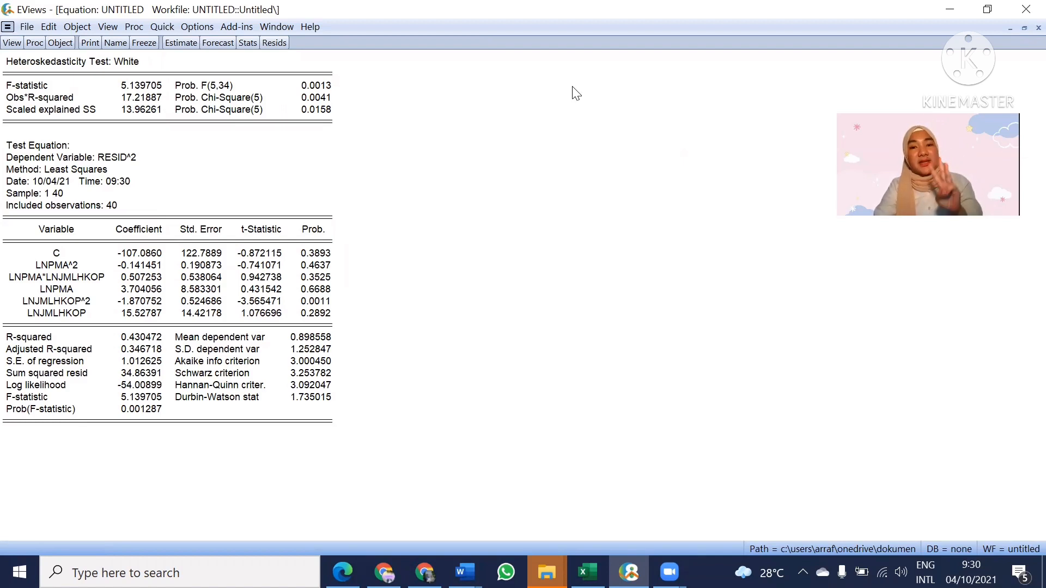
- Run the Breusch-Godfrey serial correlation LM test on the equation residuals with two lags
{"action": "left_click", "coordinate": [12, 43]}
{"action": "mouse_move", "coordinate": [110, 188]}
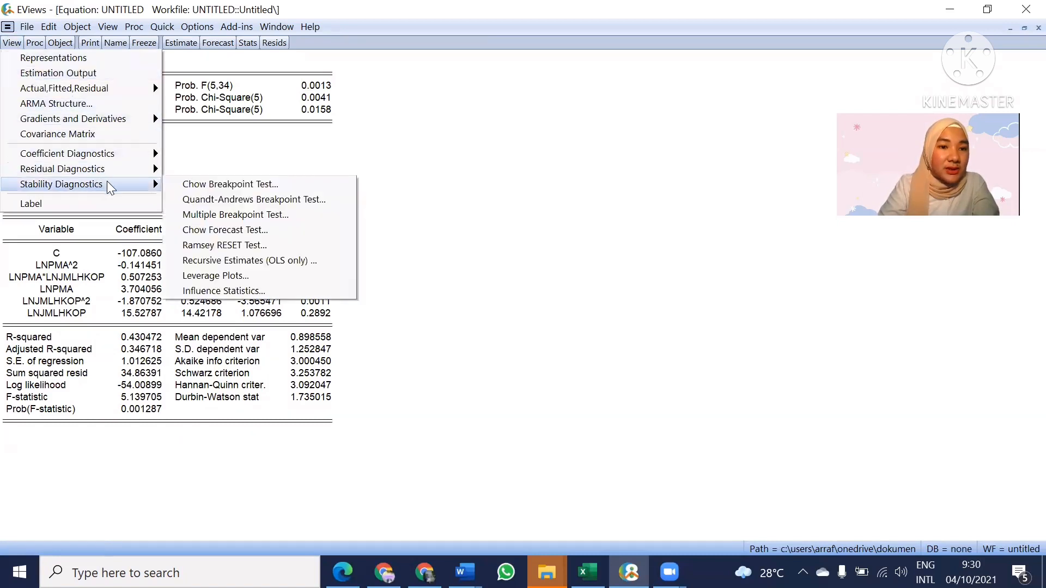
{"action": "mouse_move", "coordinate": [115, 170]}
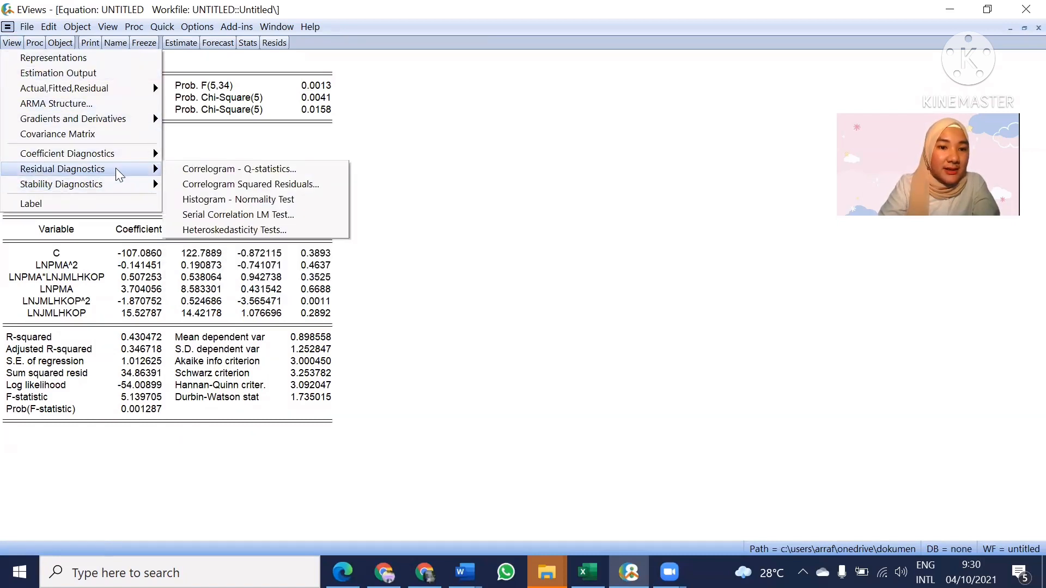
{"action": "left_click", "coordinate": [284, 217]}
{"action": "left_click", "coordinate": [499, 315]}
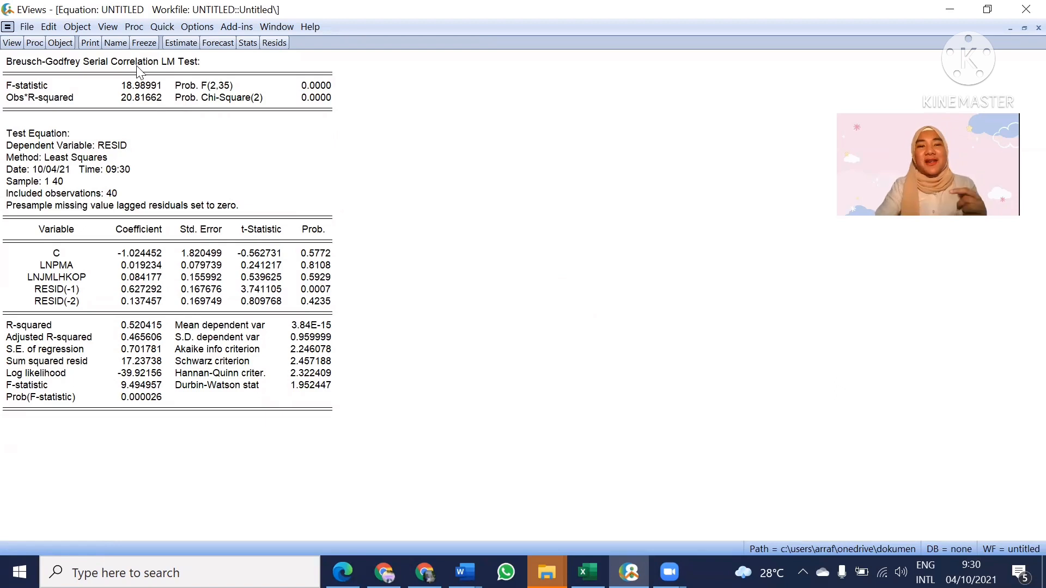
- Run the Ramsey RESET stability test on the equation with 1 fitted term
{"action": "left_click", "coordinate": [9, 44]}
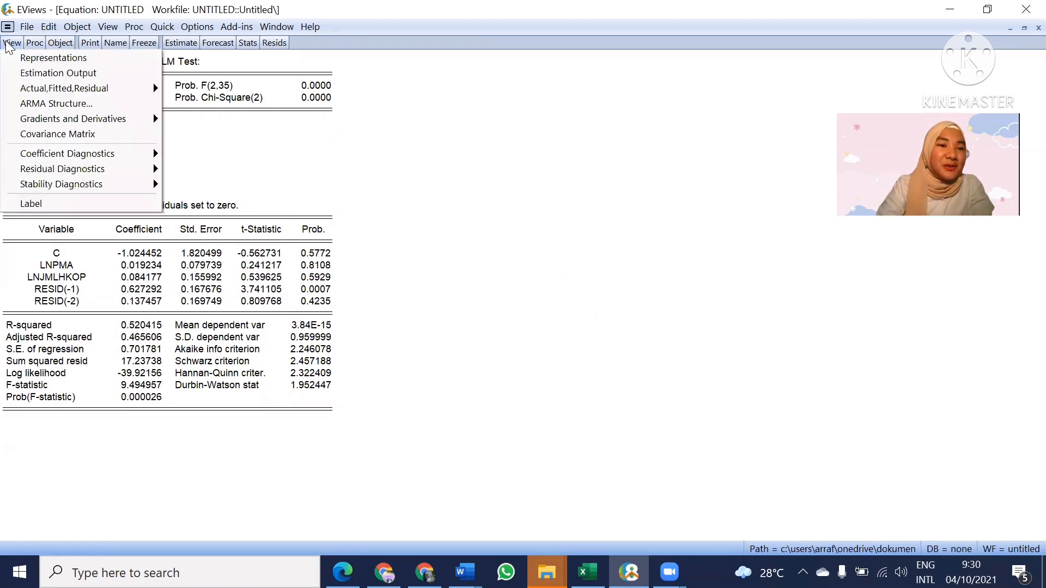
{"action": "mouse_move", "coordinate": [139, 185]}
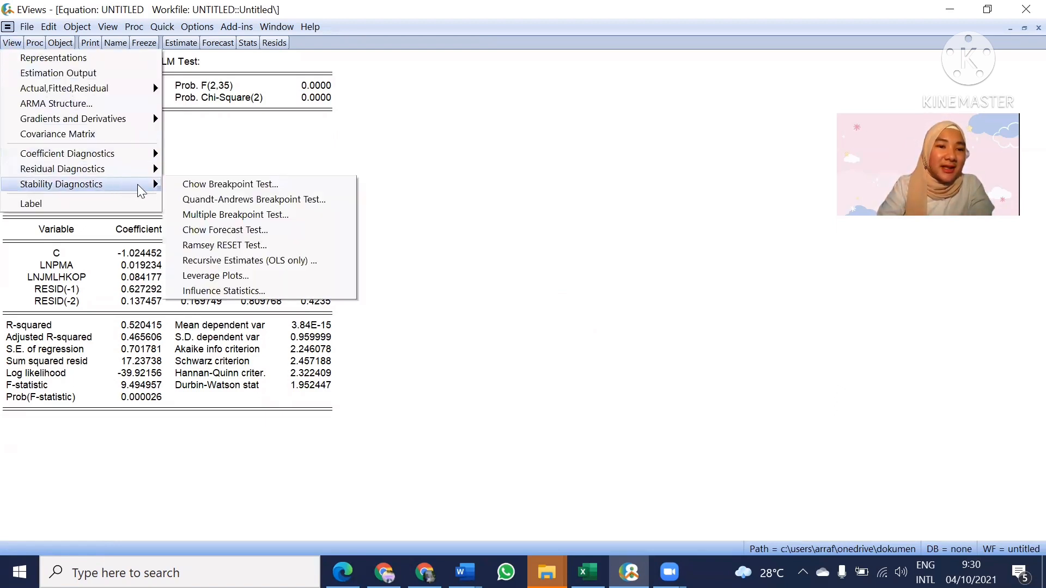
{"action": "left_click", "coordinate": [287, 246]}
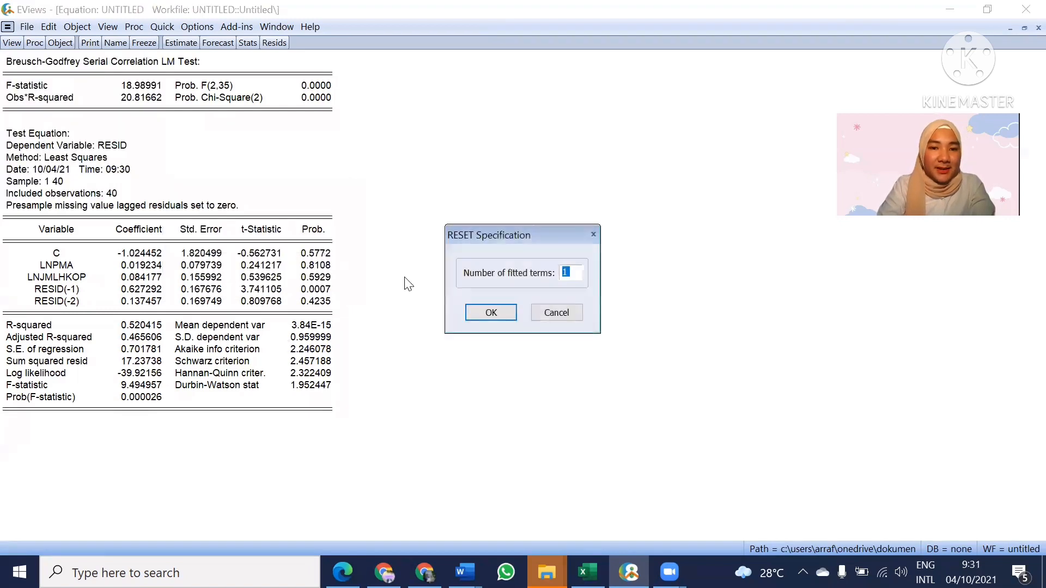
{"action": "left_click", "coordinate": [491, 313]}
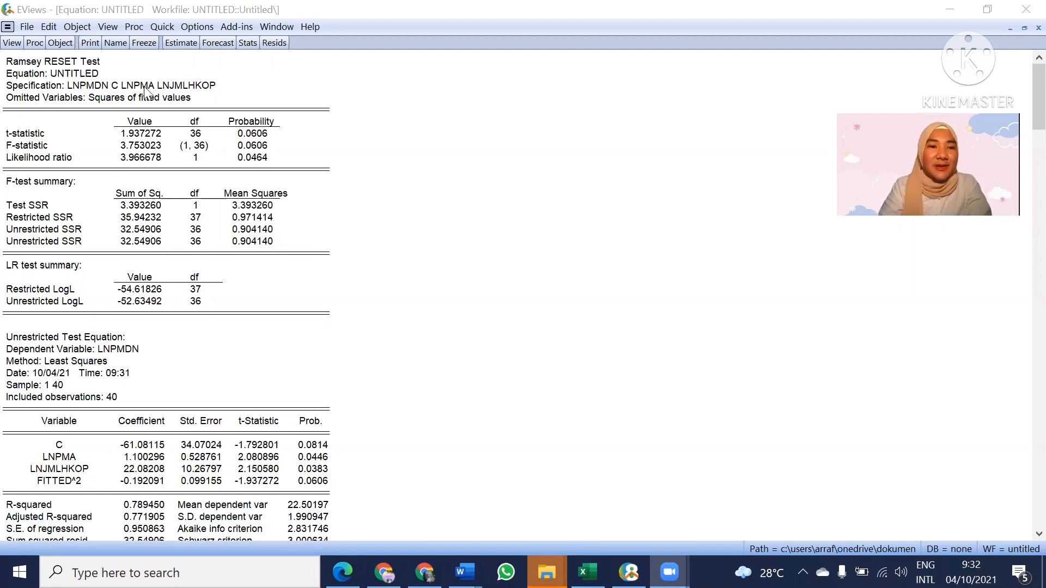
- Re-estimate the lnpmdn c lnpma lnjmlhkop equation by least squares with the coefficient covariance matrix set to HAC (Newey-West)
{"action": "left_click", "coordinate": [181, 42]}
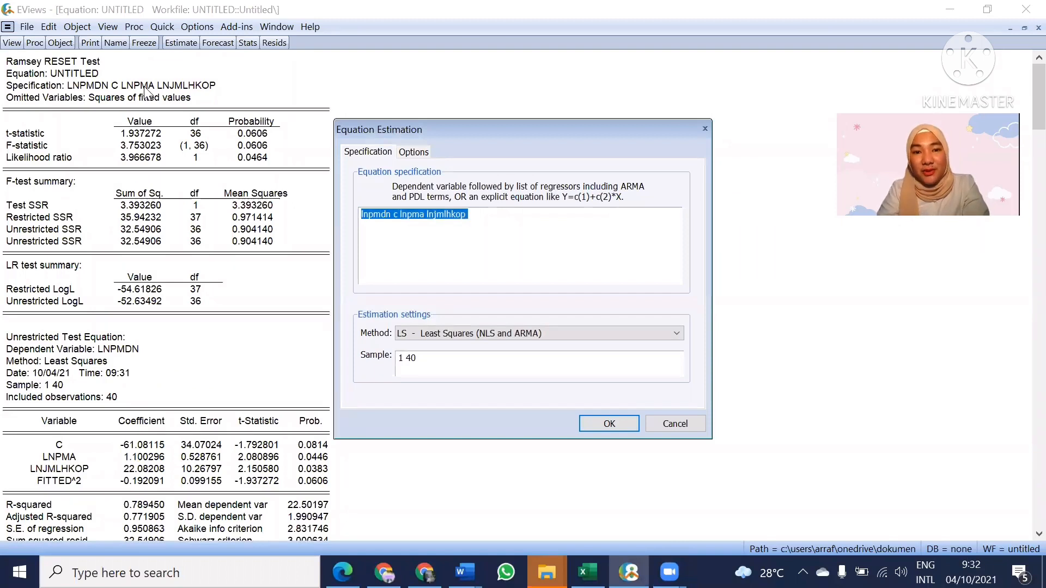
{"action": "left_click", "coordinate": [410, 154]}
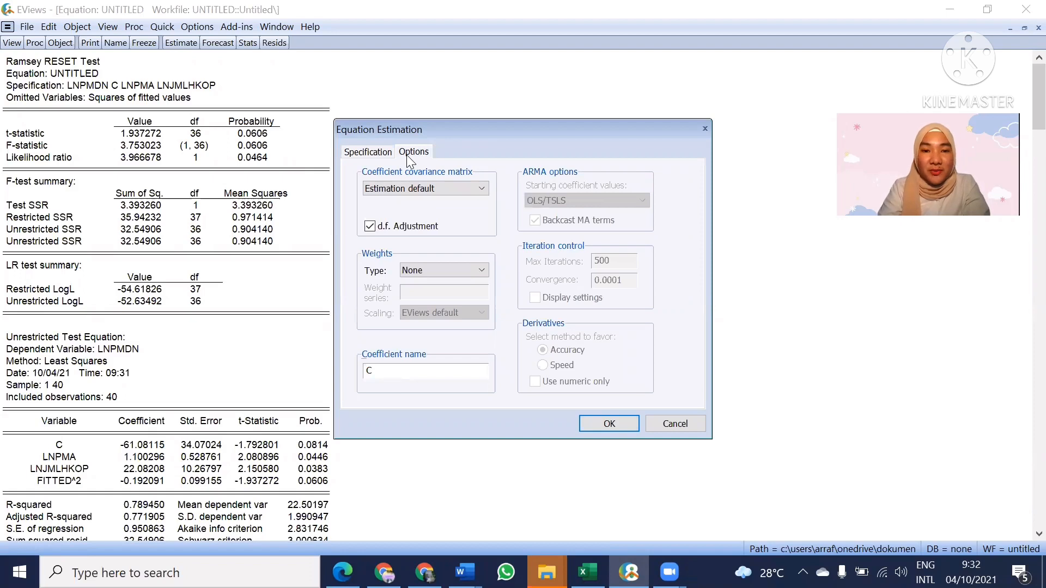
{"action": "left_click", "coordinate": [486, 188]}
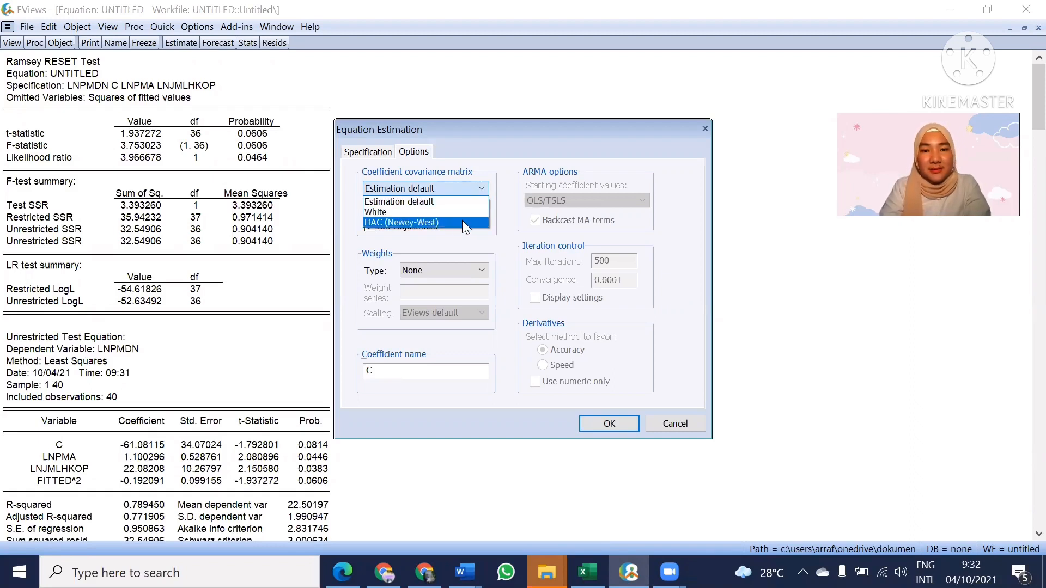
{"action": "left_click", "coordinate": [462, 220]}
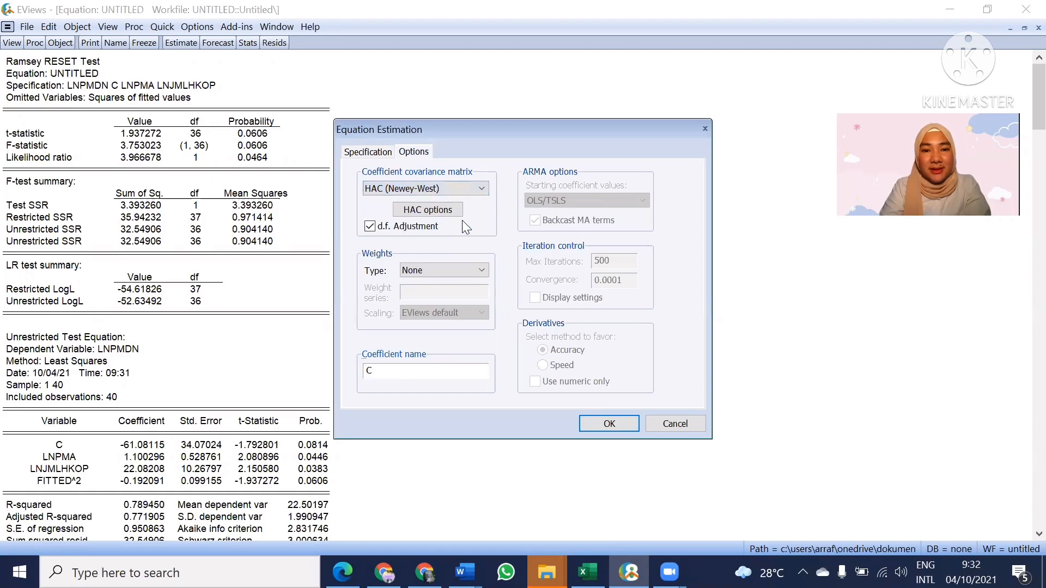
{"action": "left_click", "coordinate": [623, 422]}
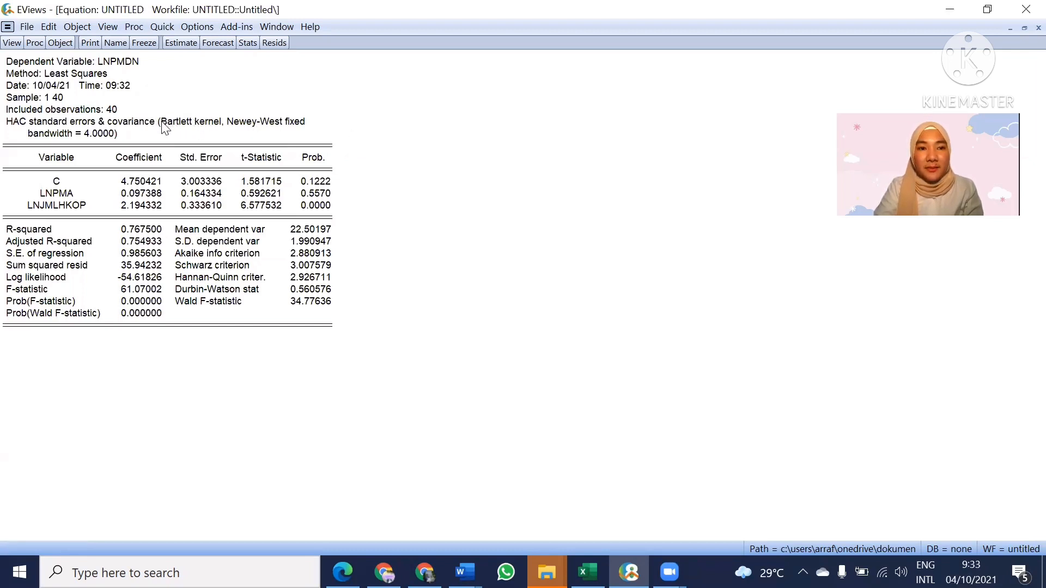
{"action": "left_click_drag", "start_coordinate": [163, 123], "coordinate": [309, 134]}
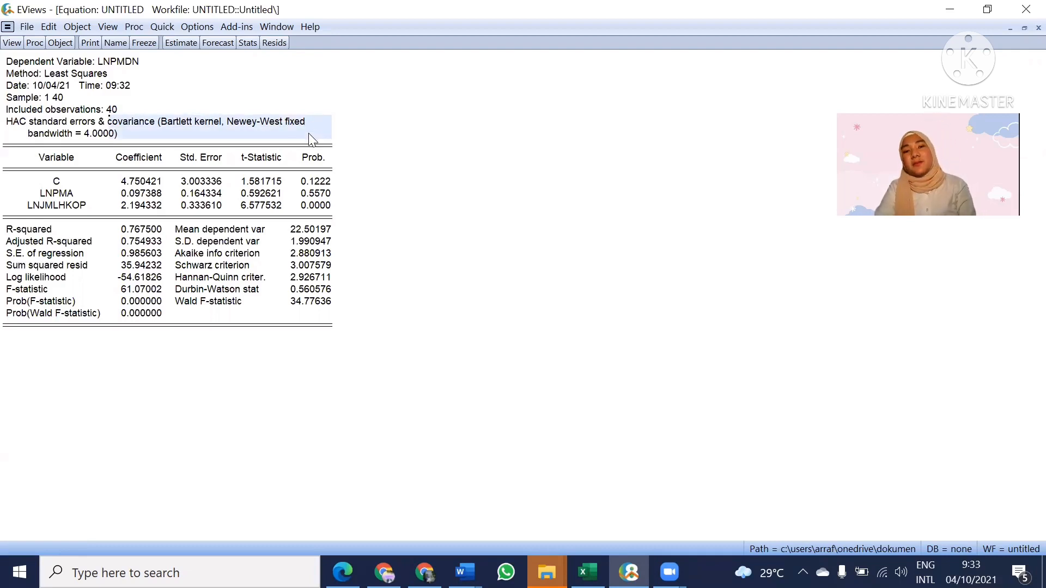
{"action": "left_click_drag", "start_coordinate": [310, 139], "coordinate": [285, 133]}
{"action": "left_click", "coordinate": [242, 129]}
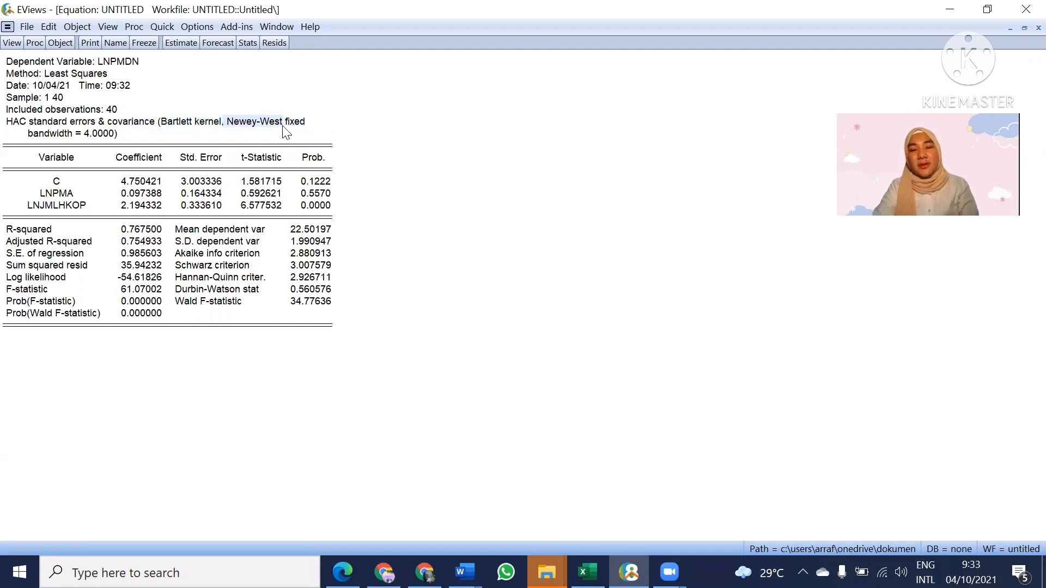